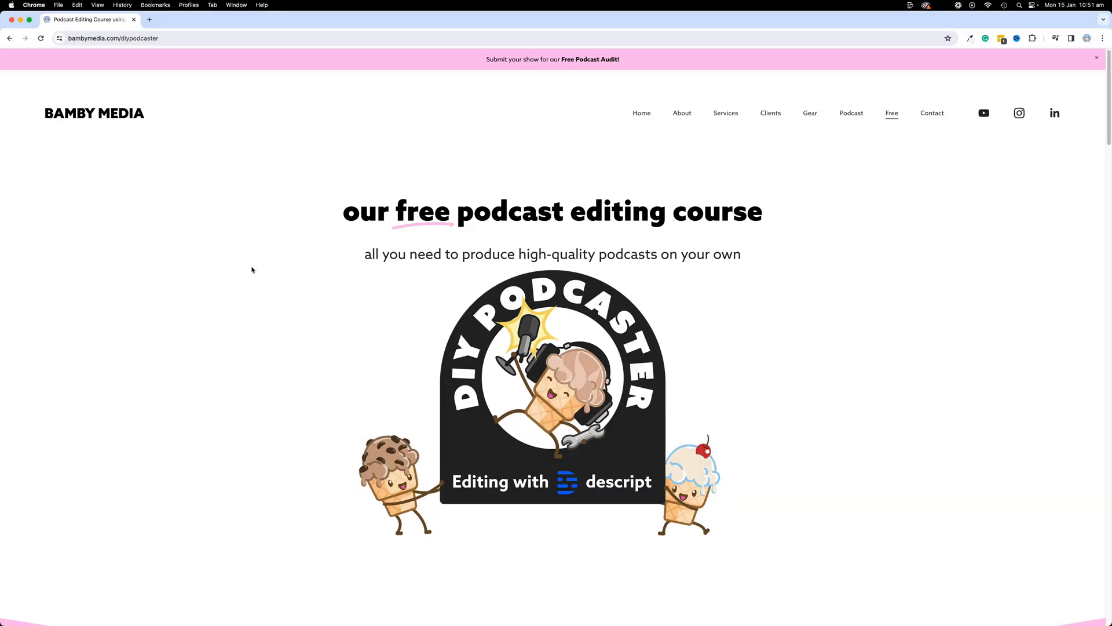
{"action": "scroll", "coordinate": [253, 269], "scroll_direction": "down", "scroll_amount": 3}
{"action": "scroll", "coordinate": [252, 270], "scroll_direction": "down", "scroll_amount": 3}
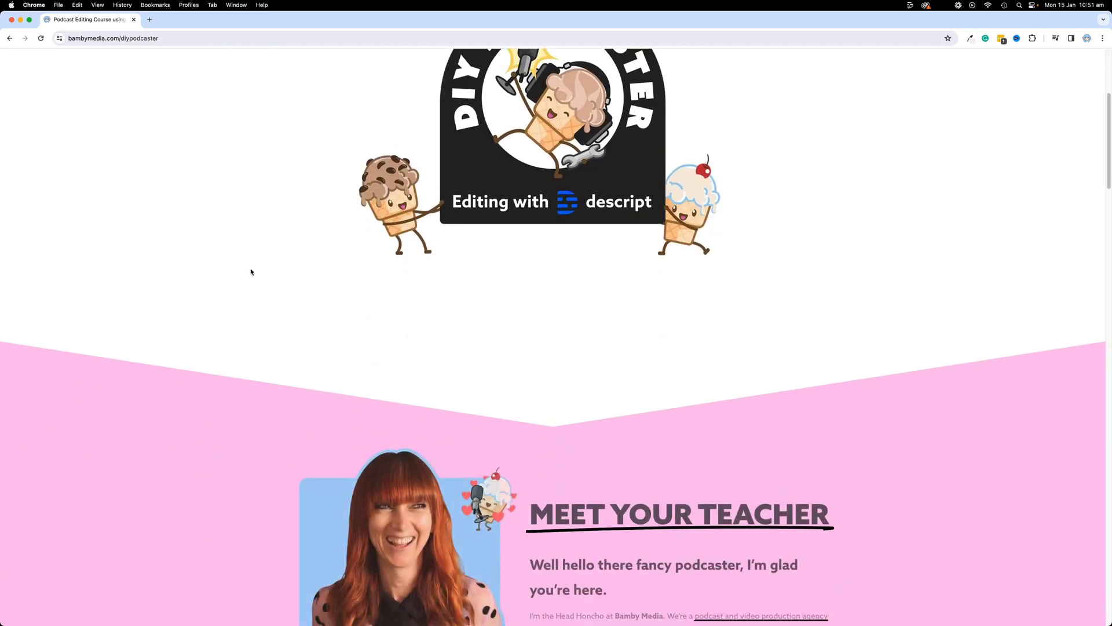
{"action": "scroll", "coordinate": [252, 269], "scroll_direction": "down", "scroll_amount": 3}
{"action": "scroll", "coordinate": [252, 272], "scroll_direction": "down", "scroll_amount": 4}
{"action": "scroll", "coordinate": [252, 272], "scroll_direction": "down", "scroll_amount": 2}
{"action": "scroll", "coordinate": [251, 272], "scroll_direction": "down", "scroll_amount": 2}
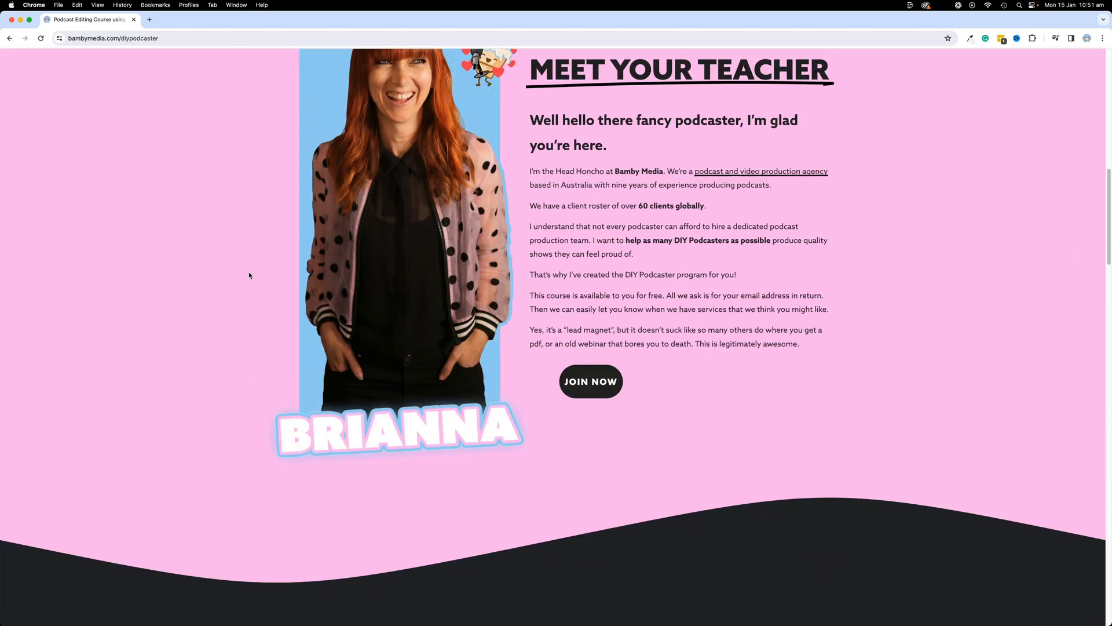
{"action": "scroll", "coordinate": [251, 272], "scroll_direction": "down", "scroll_amount": 3}
{"action": "scroll", "coordinate": [249, 276], "scroll_direction": "down", "scroll_amount": 5}
{"action": "scroll", "coordinate": [250, 276], "scroll_direction": "down", "scroll_amount": 2}
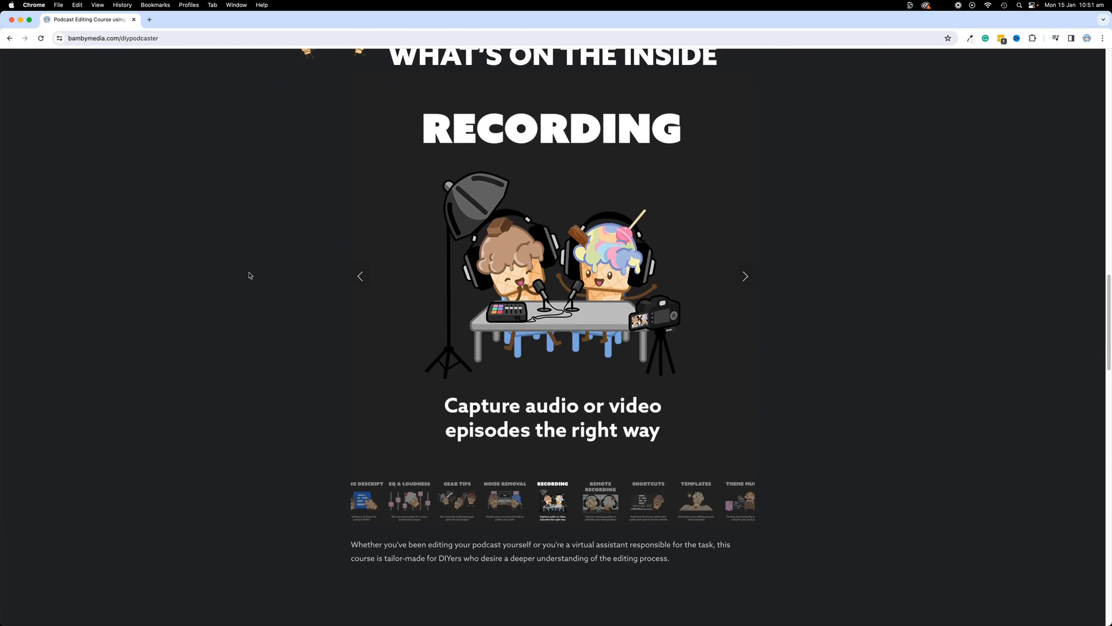
{"action": "scroll", "coordinate": [250, 275], "scroll_direction": "down", "scroll_amount": 5}
{"action": "scroll", "coordinate": [249, 276], "scroll_direction": "down", "scroll_amount": 5}
{"action": "scroll", "coordinate": [250, 276], "scroll_direction": "down", "scroll_amount": 2}
{"action": "scroll", "coordinate": [249, 276], "scroll_direction": "down", "scroll_amount": 2}
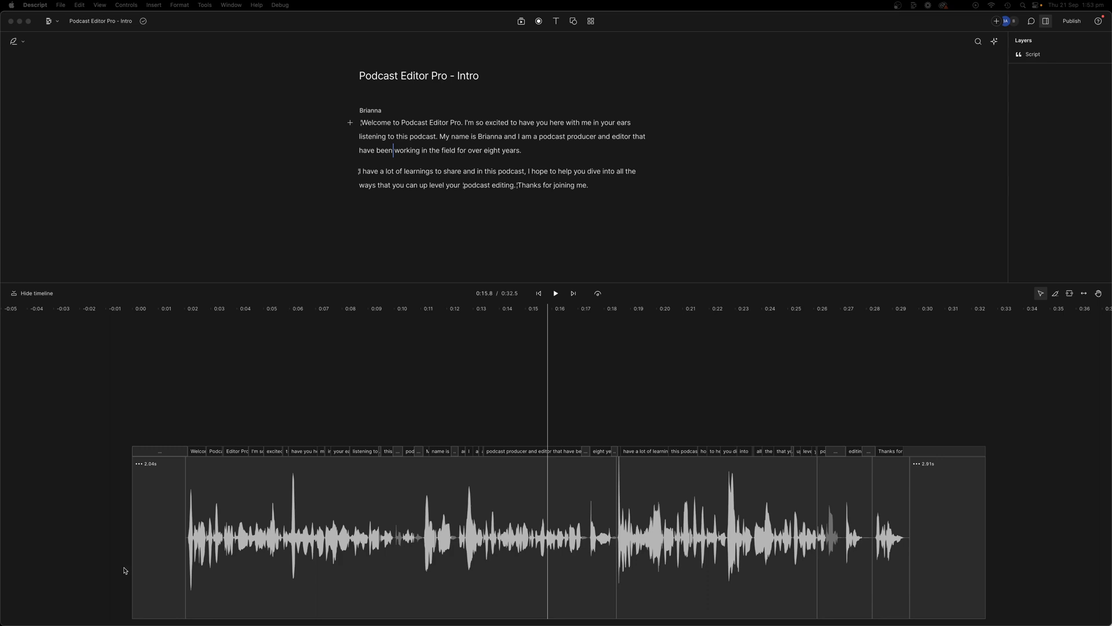
Drag the stock track I'll Be With You Instrumental from the Media library's Audio section into the timeline.
{"action": "left_click", "coordinate": [519, 22]}
{"action": "left_click", "coordinate": [625, 42]}
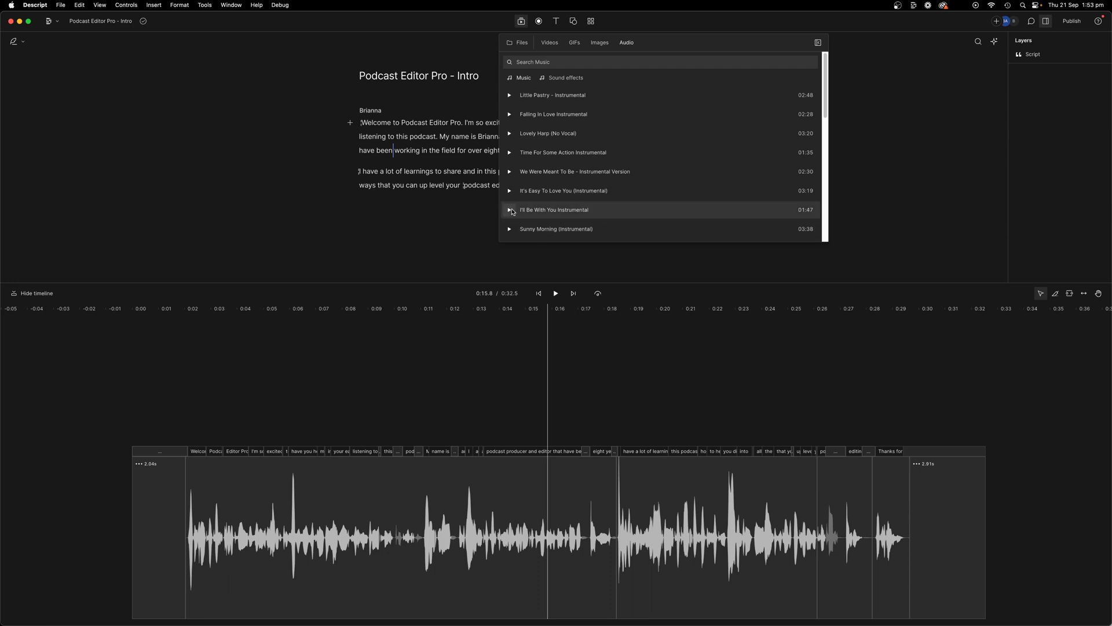
{"action": "left_click_drag", "start_coordinate": [576, 211], "coordinate": [305, 421]}
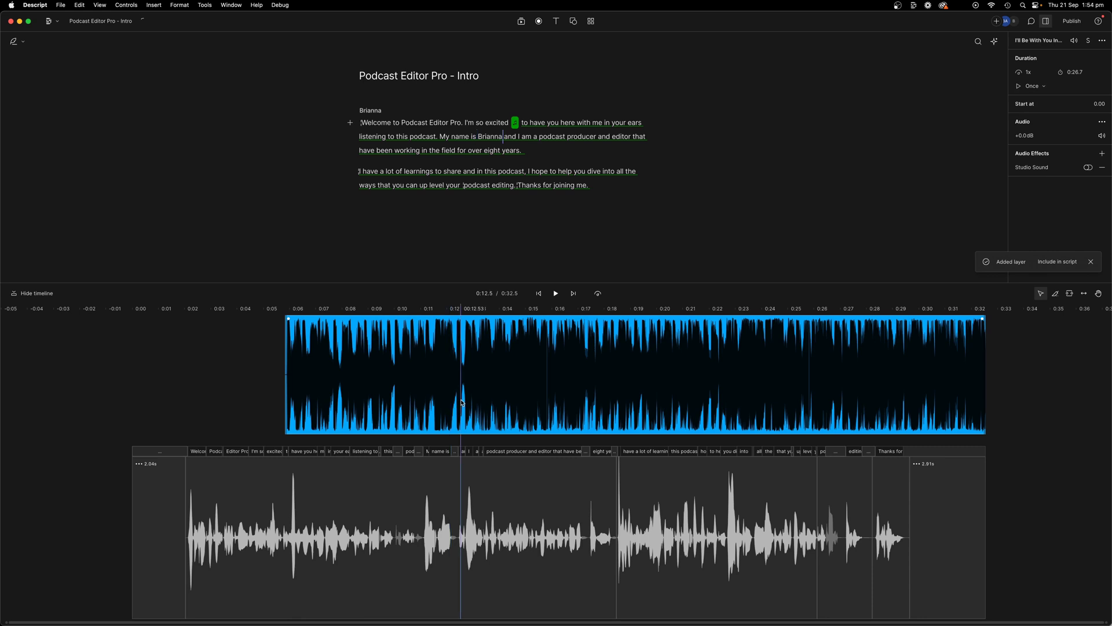
Delete the newly added I'll Be With You Instrumental layer from the timeline.
{"action": "key", "text": "BackSpace"}
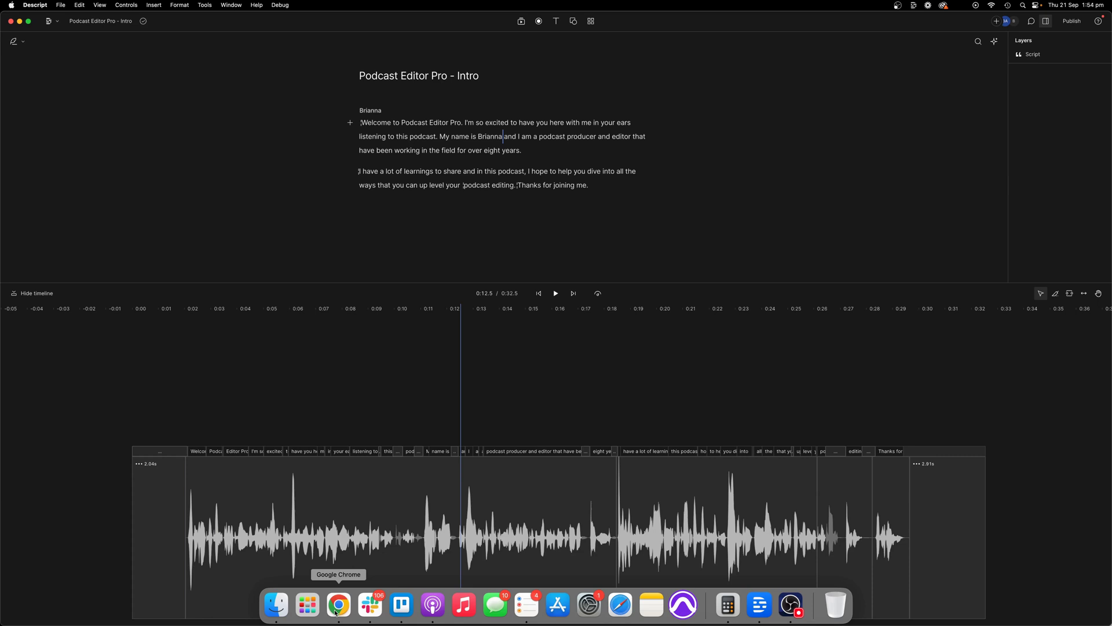
Load artlist.io in a new Chrome window.
{"action": "right_click", "coordinate": [337, 605]}
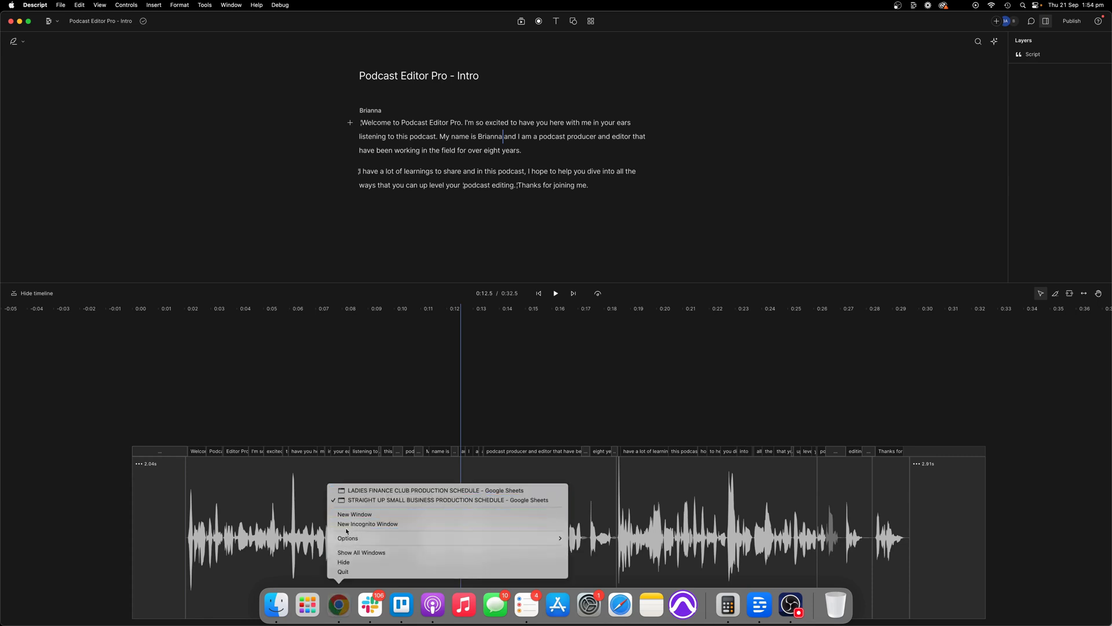
{"action": "left_click", "coordinate": [356, 513]}
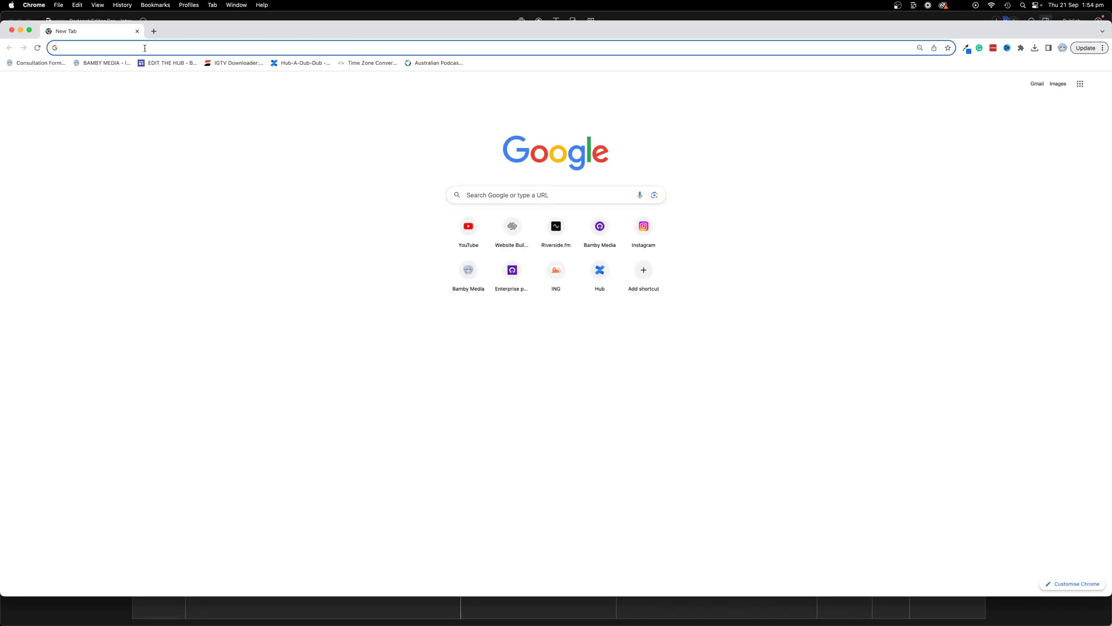
{"action": "type", "text": "amazon.com.auart"}
{"action": "type", "text": "list.io"}
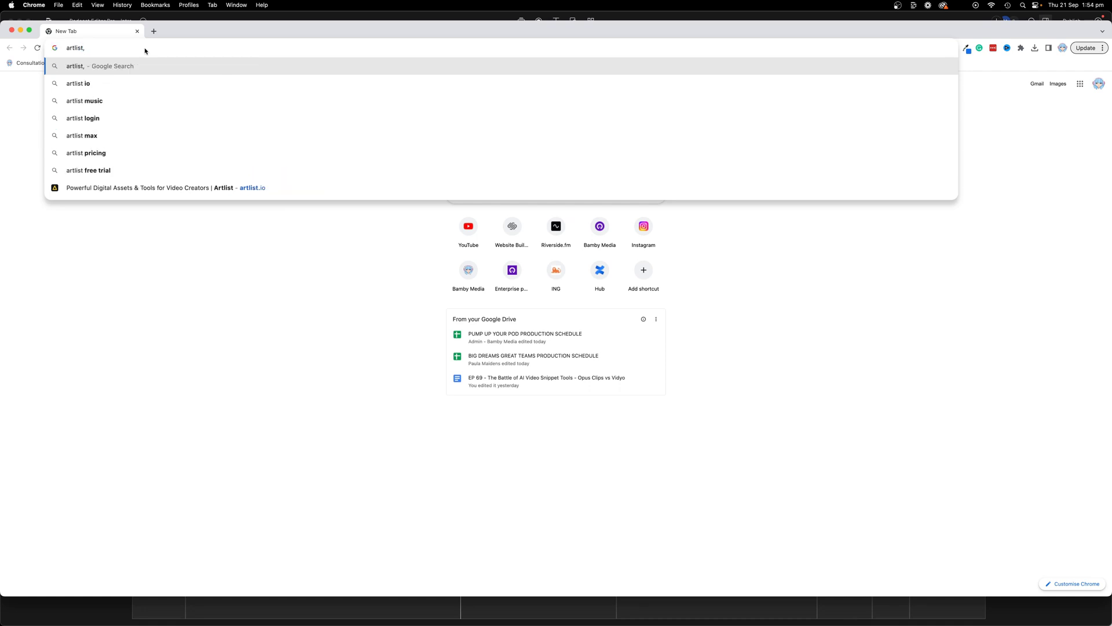
{"action": "key", "text": "Return"}
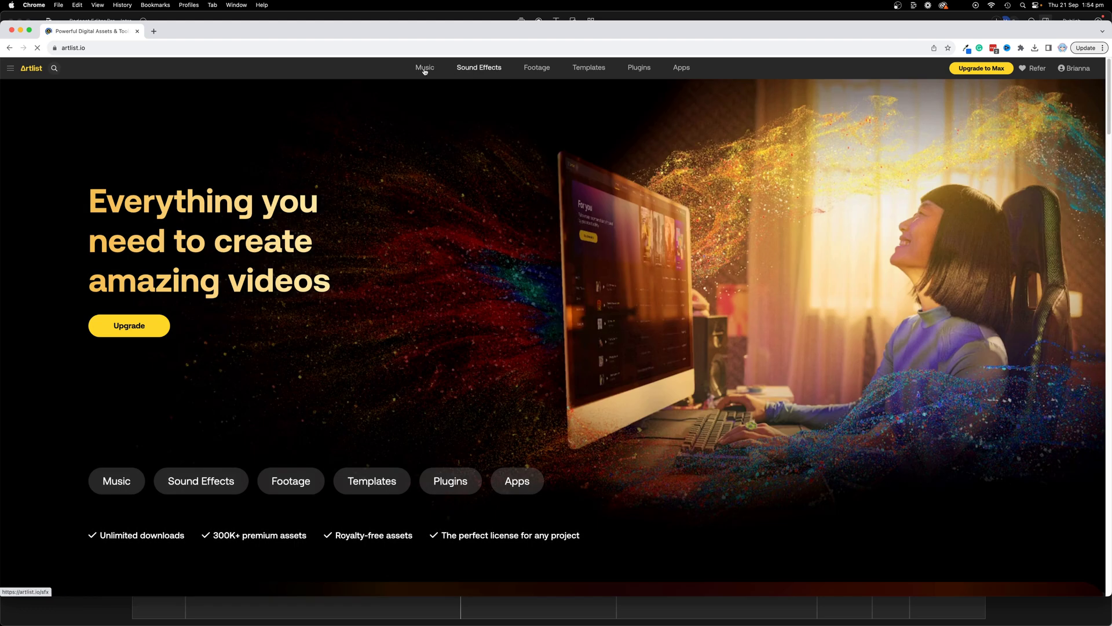
Browse Artlist's royalty-free music by mood, filtered to instrumental tracks.
{"action": "left_click", "coordinate": [424, 67]}
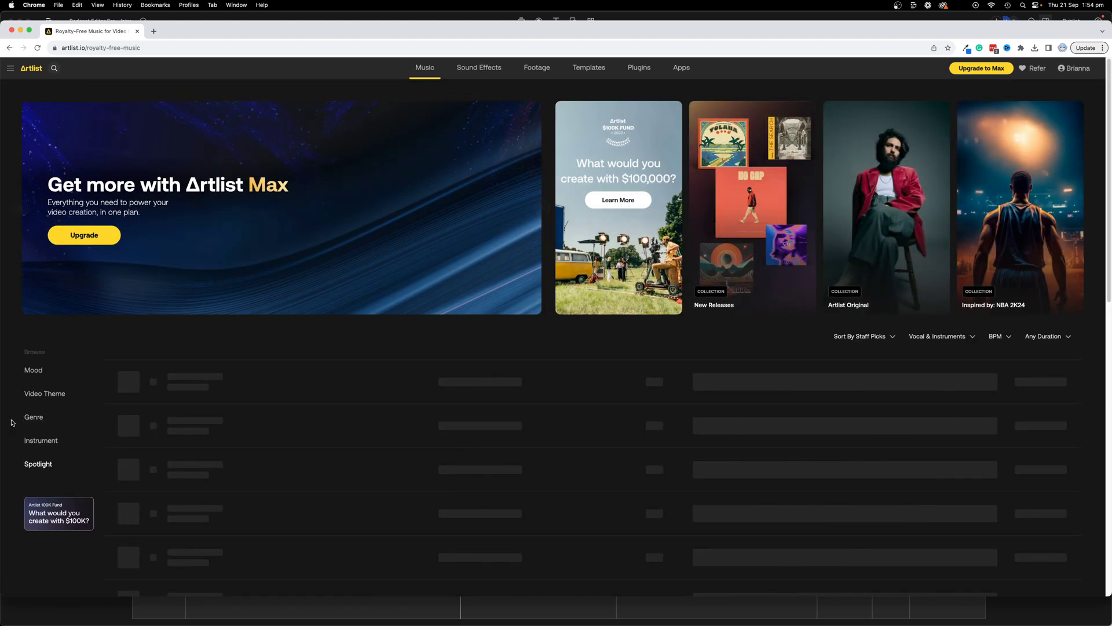
{"action": "left_click", "coordinate": [36, 371]}
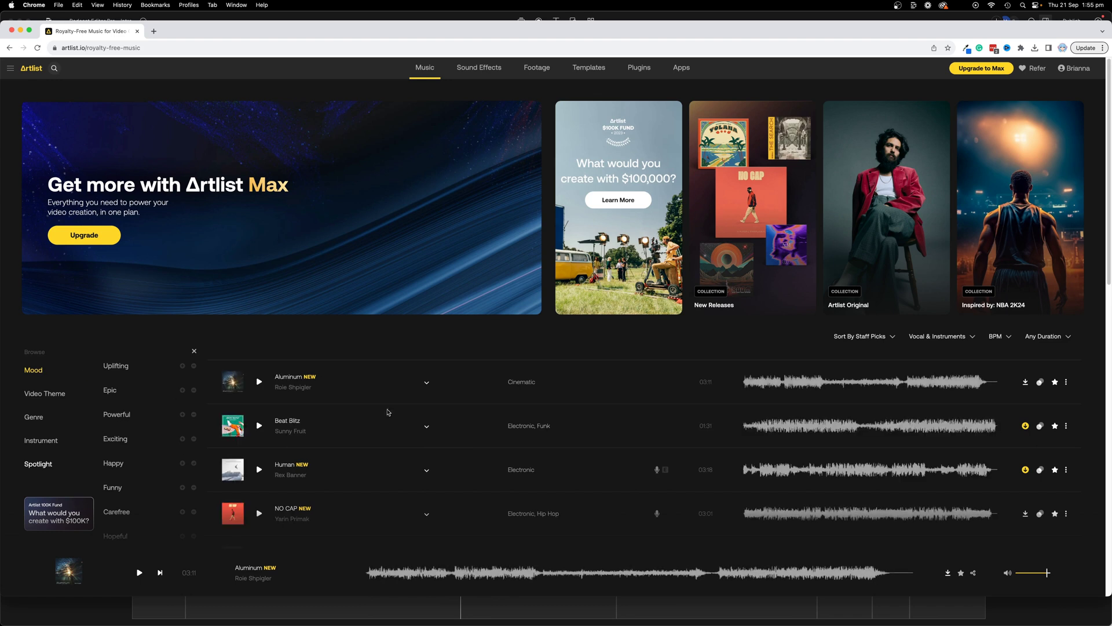
{"action": "left_click", "coordinate": [940, 336]}
{"action": "left_click", "coordinate": [934, 391]}
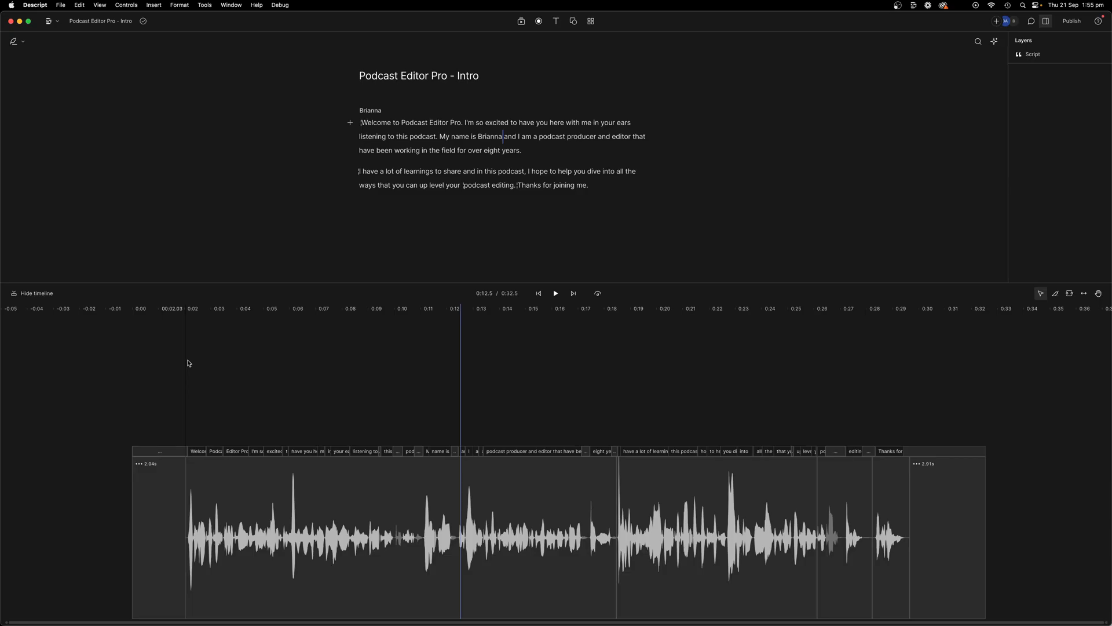
Bring BalloonPlanet - Fun in the Sun from the CAREFREE folder in and set its gain to -13.5 dB.
{"action": "key", "text": "super+Tab"}
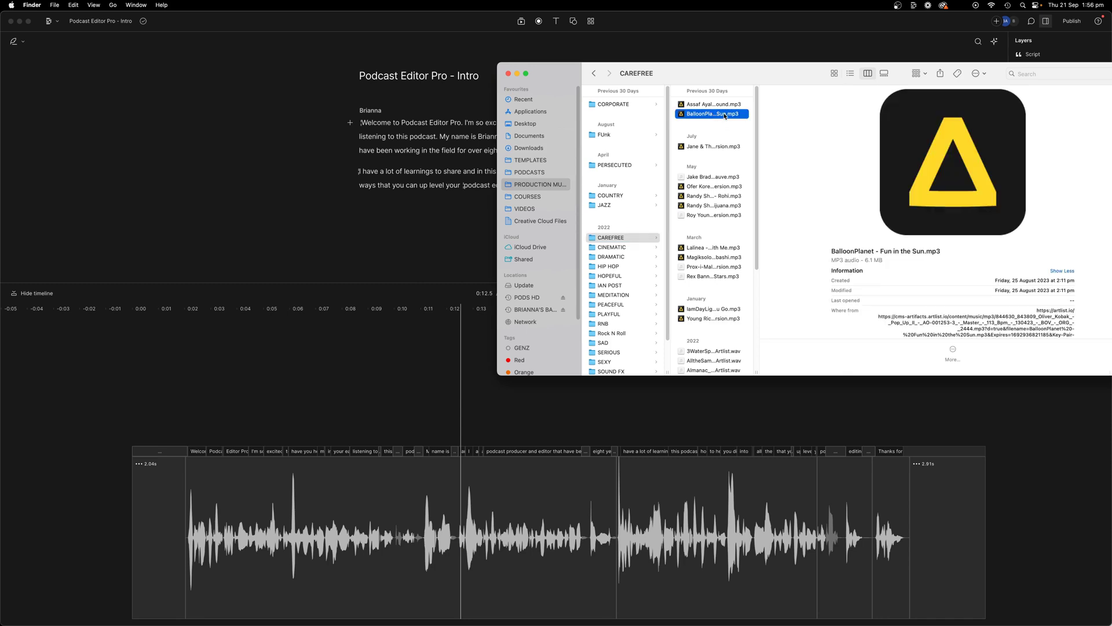
{"action": "left_click_drag", "start_coordinate": [723, 115], "coordinate": [185, 395]}
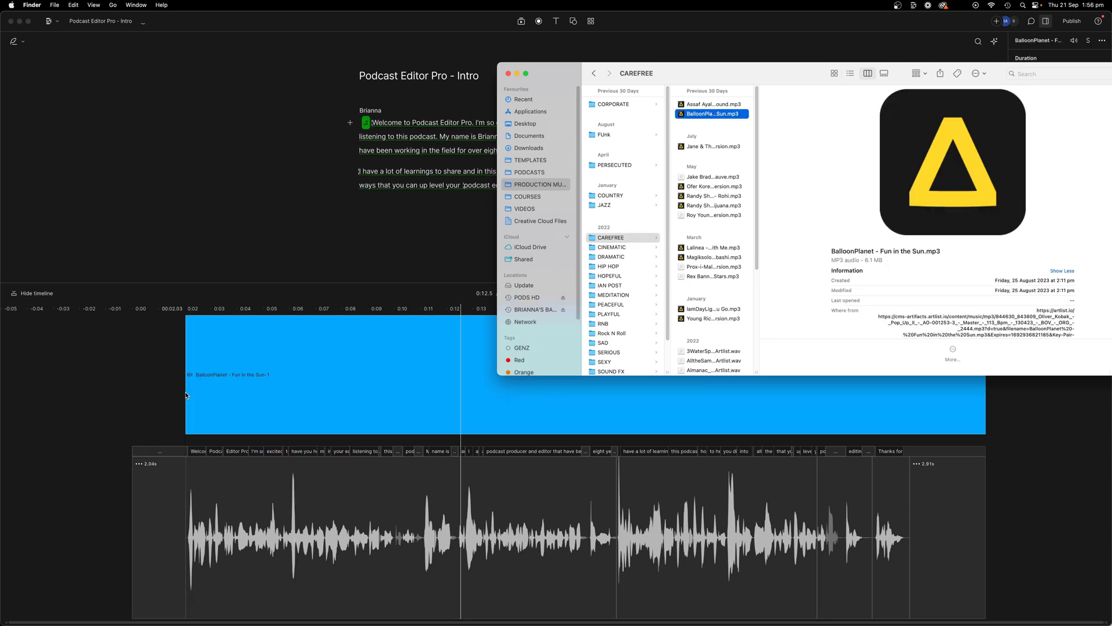
{"action": "left_click", "coordinate": [249, 401]}
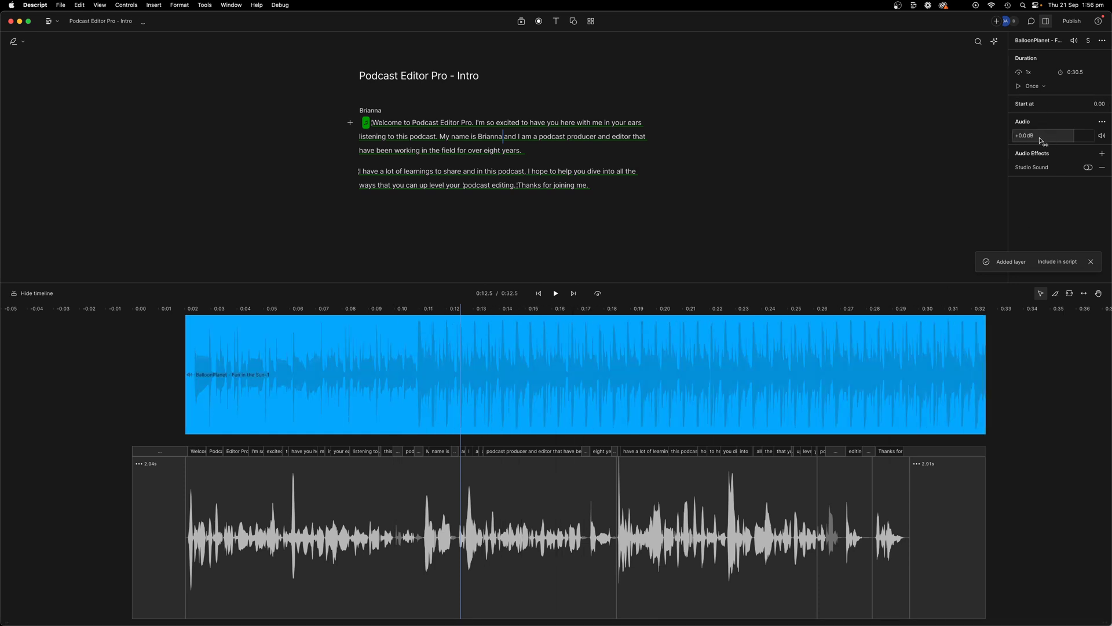
{"action": "left_click_drag", "start_coordinate": [1035, 139], "coordinate": [1034, 139]}
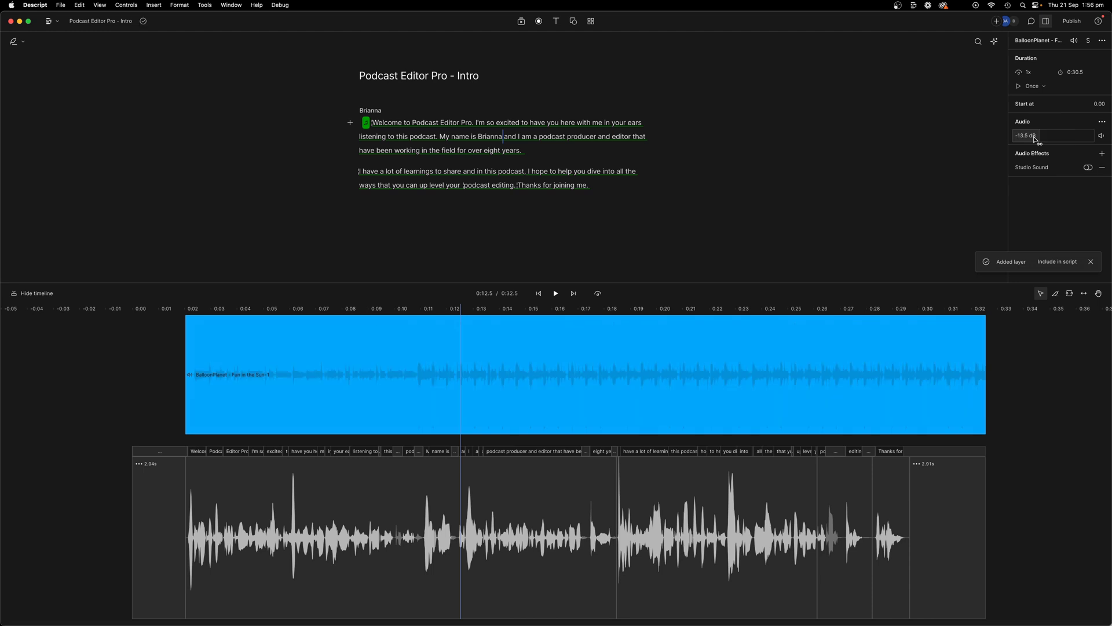
Place the playhead before the first word and reselect the music clip.
{"action": "left_click", "coordinate": [402, 374]}
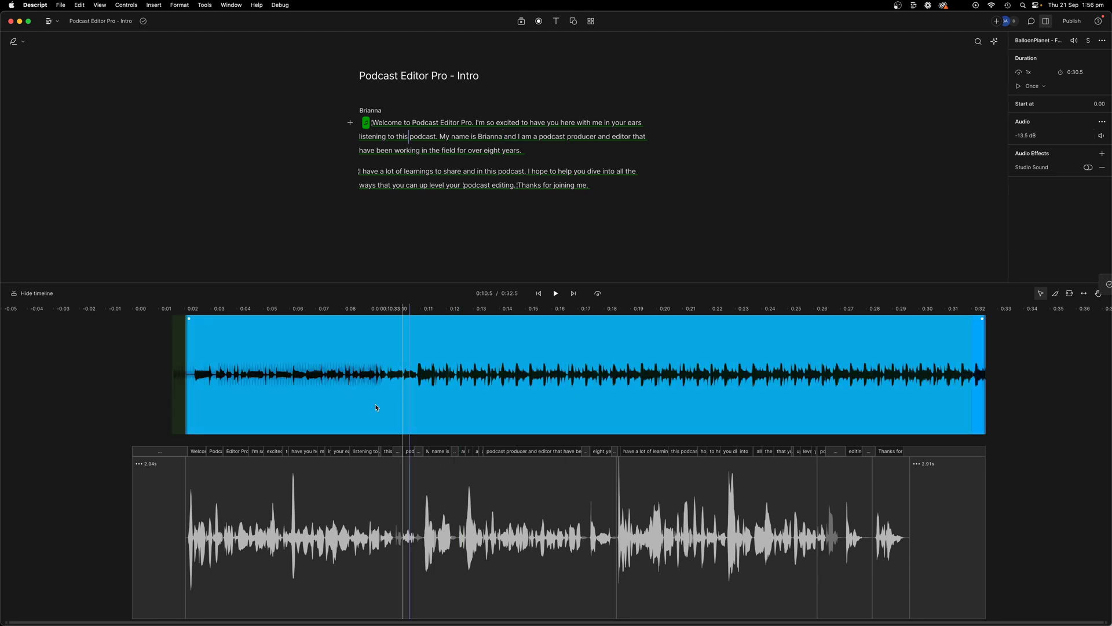
{"action": "left_click", "coordinate": [360, 405]}
{"action": "left_click", "coordinate": [187, 408]}
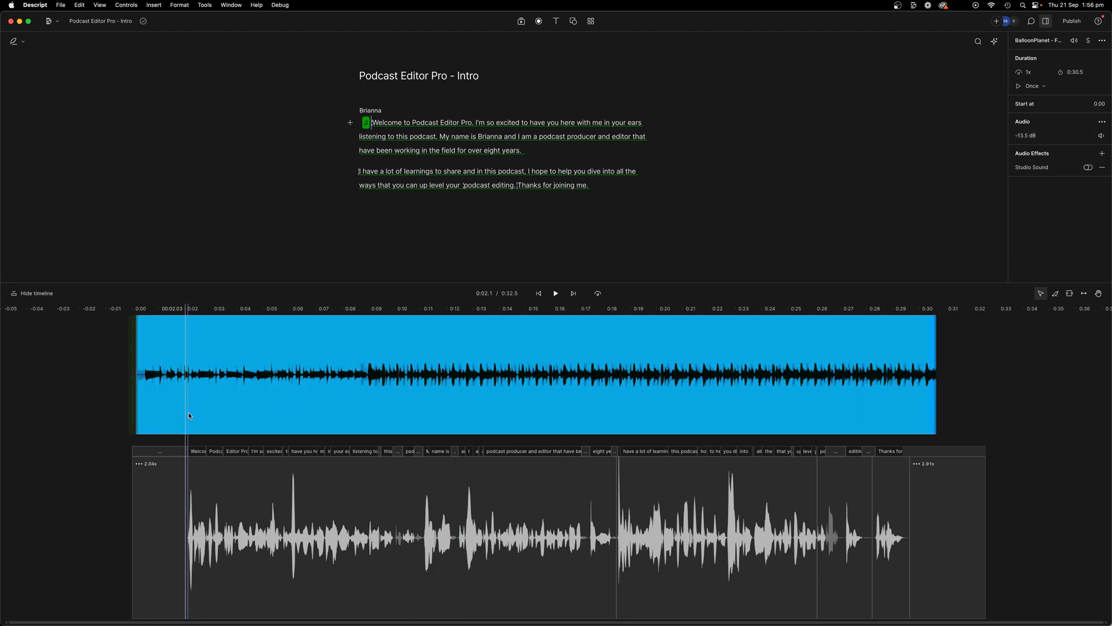
{"action": "scroll", "coordinate": [151, 406], "scroll_direction": "up", "scroll_amount": 5}
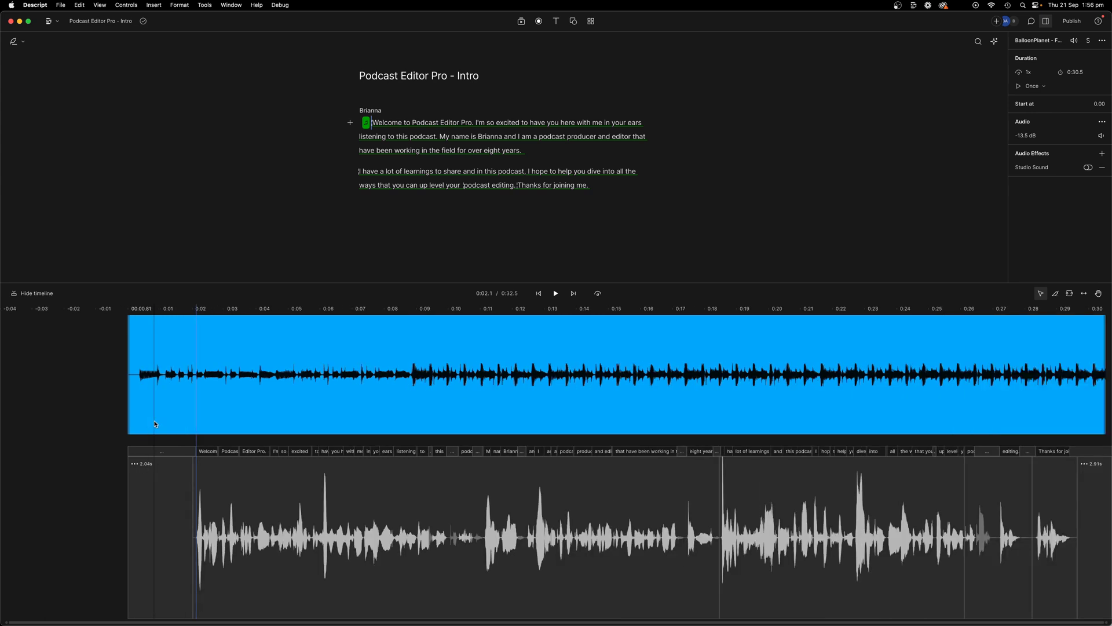
{"action": "left_click", "coordinate": [142, 454]}
{"action": "scroll", "coordinate": [174, 504], "scroll_direction": "up", "scroll_amount": 3}
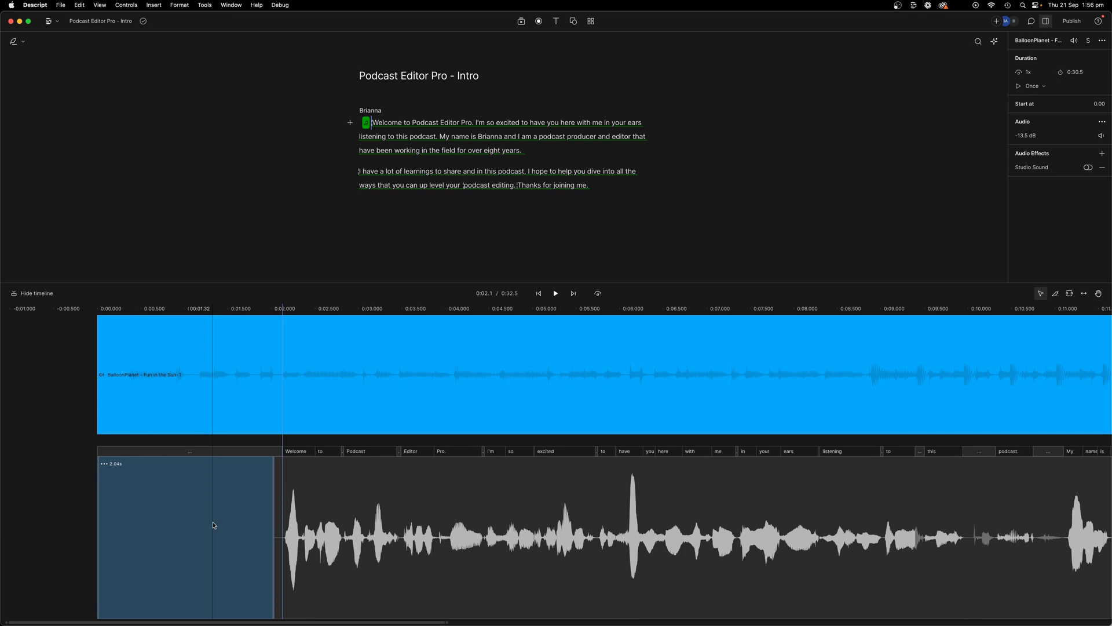
{"action": "scroll", "coordinate": [214, 525], "scroll_direction": "down", "scroll_amount": 2}
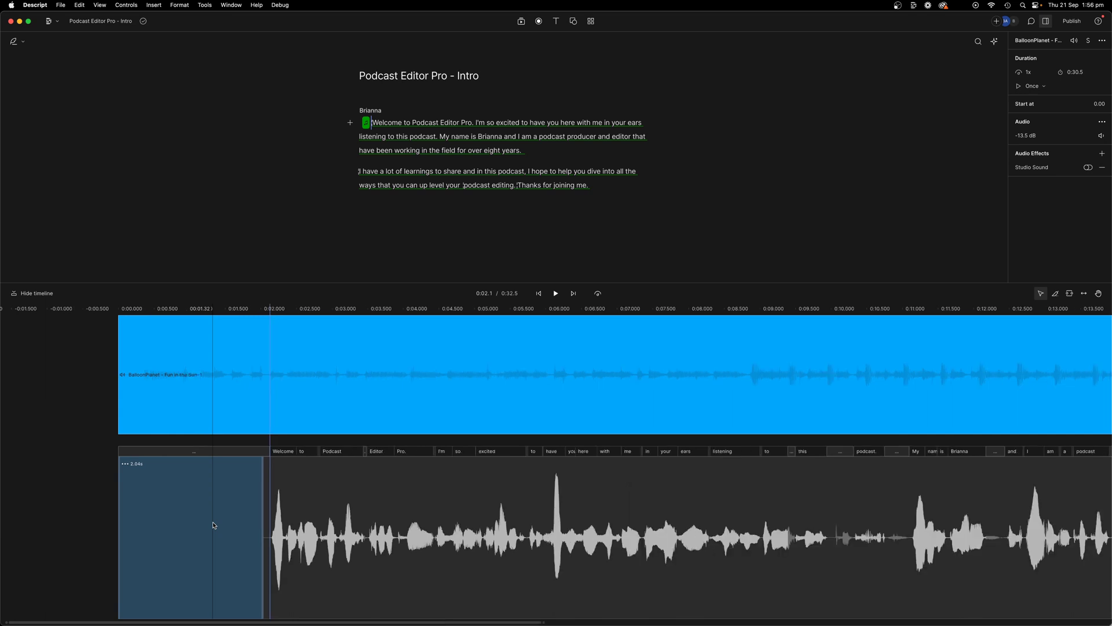
{"action": "scroll", "coordinate": [213, 525], "scroll_direction": "down", "scroll_amount": 1}
{"action": "left_click", "coordinate": [180, 380]}
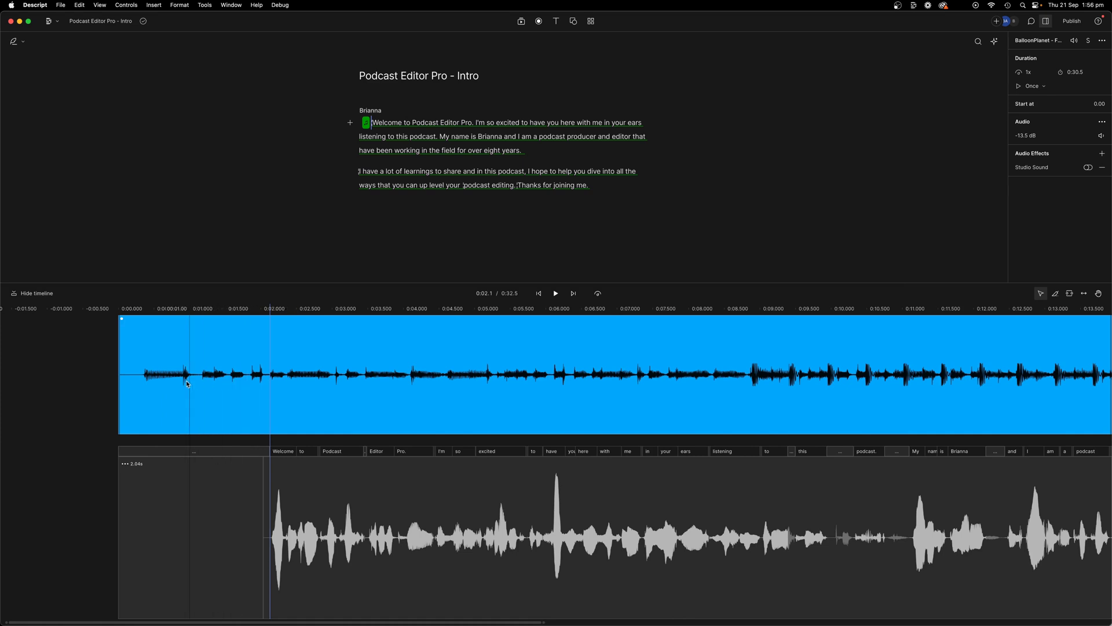
{"action": "left_click", "coordinate": [398, 511]}
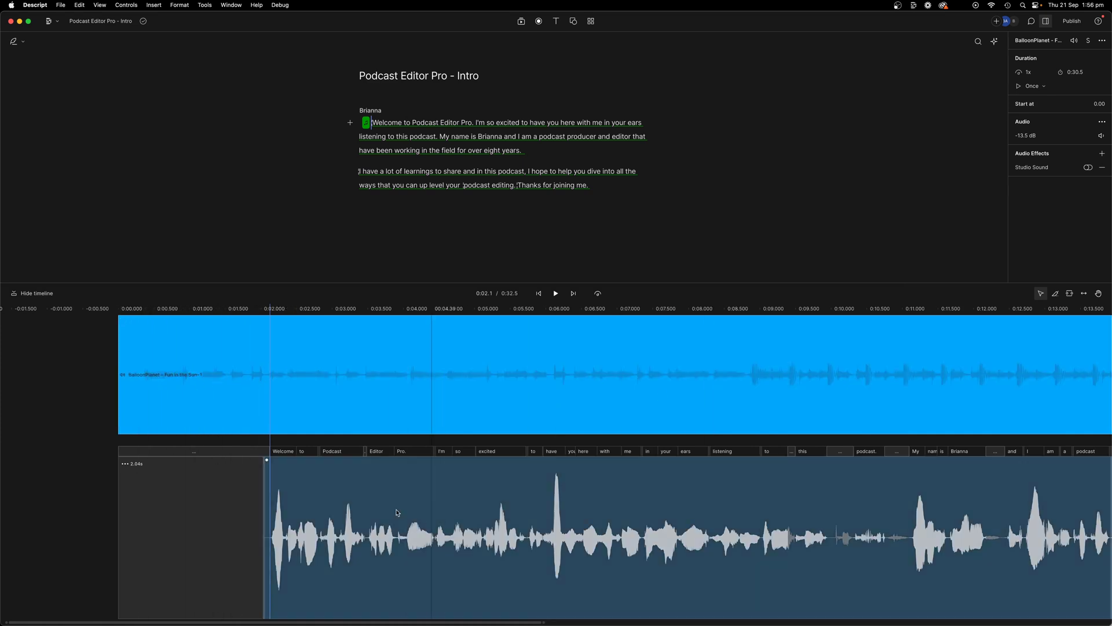
{"action": "left_click", "coordinate": [259, 366]}
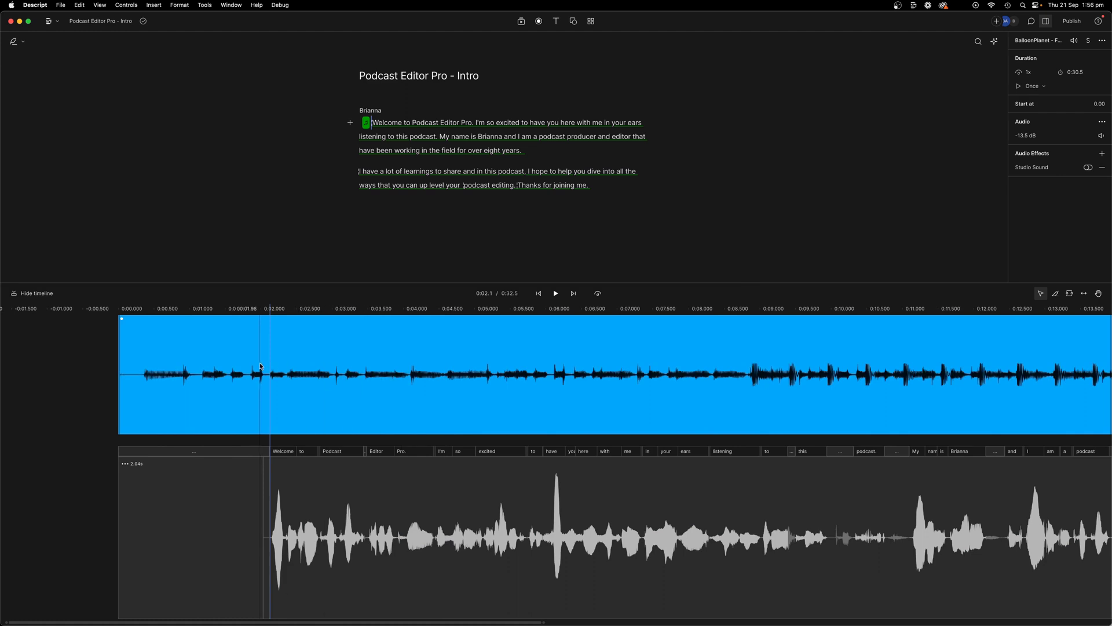
Add a volume keyframe at the music clip's start and raise the level there.
{"action": "right_click", "coordinate": [267, 367]}
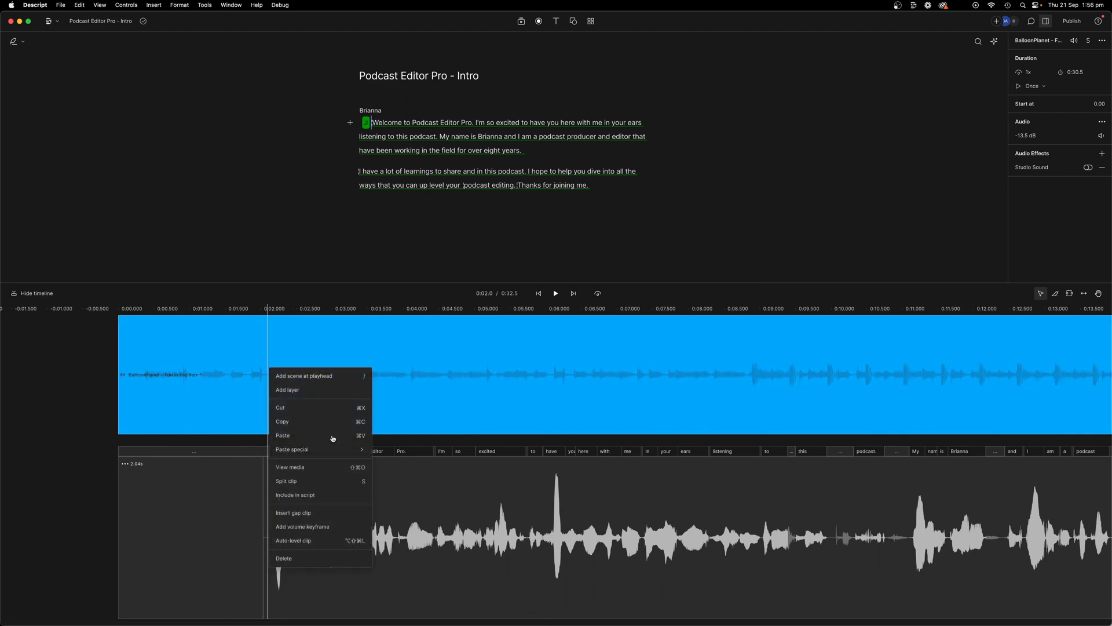
{"action": "left_click", "coordinate": [303, 527]}
{"action": "left_click", "coordinate": [266, 367]}
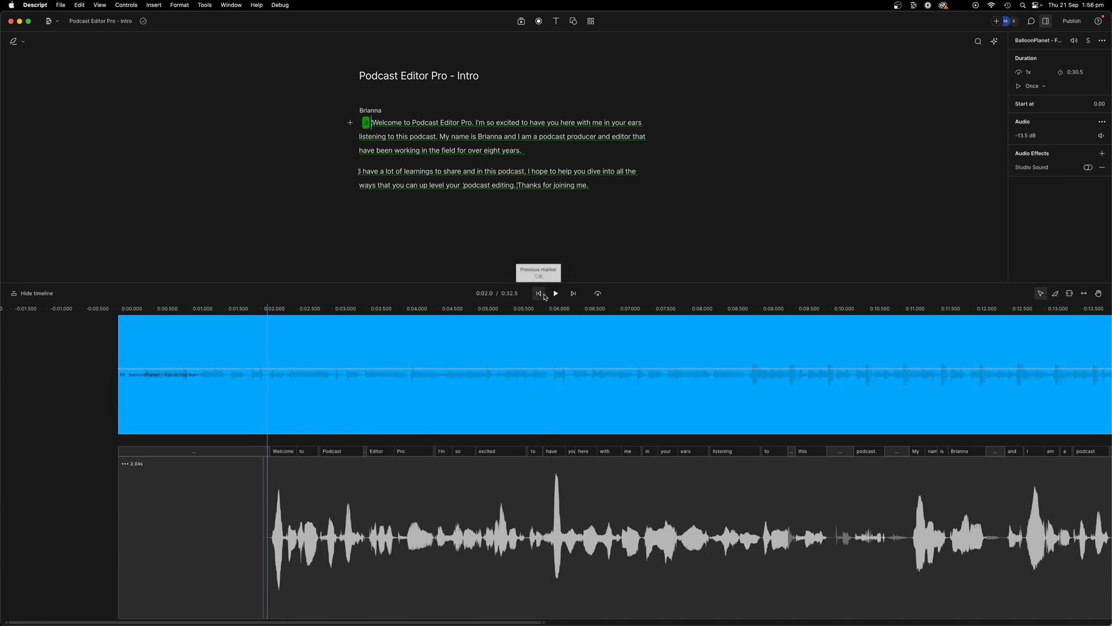
{"action": "left_click", "coordinate": [539, 293]}
{"action": "left_click", "coordinate": [555, 293]}
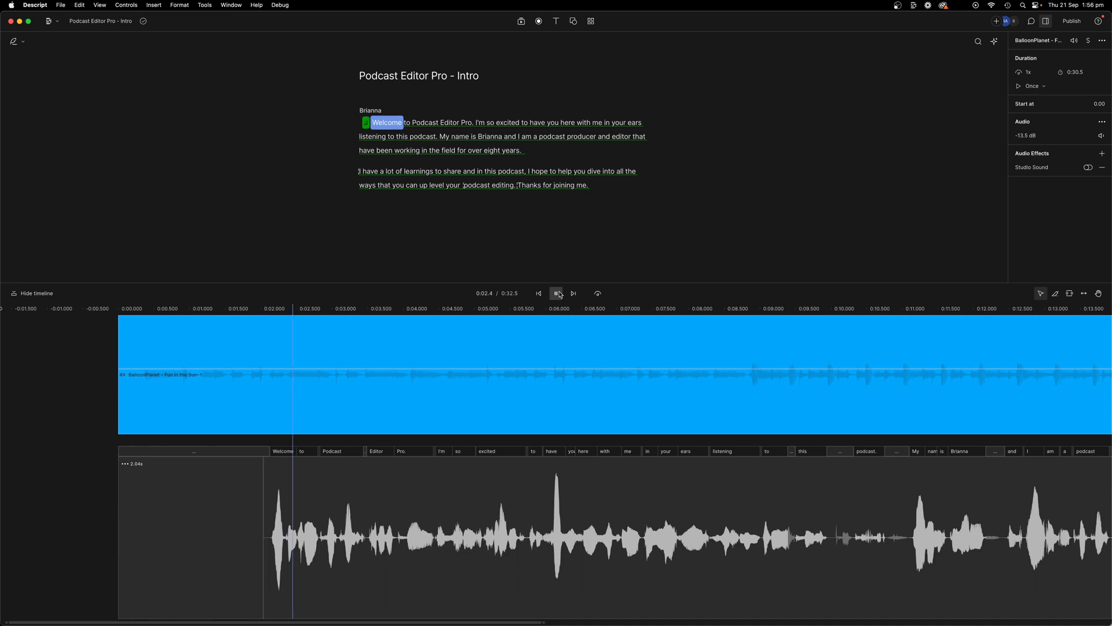
{"action": "left_click", "coordinate": [558, 294]}
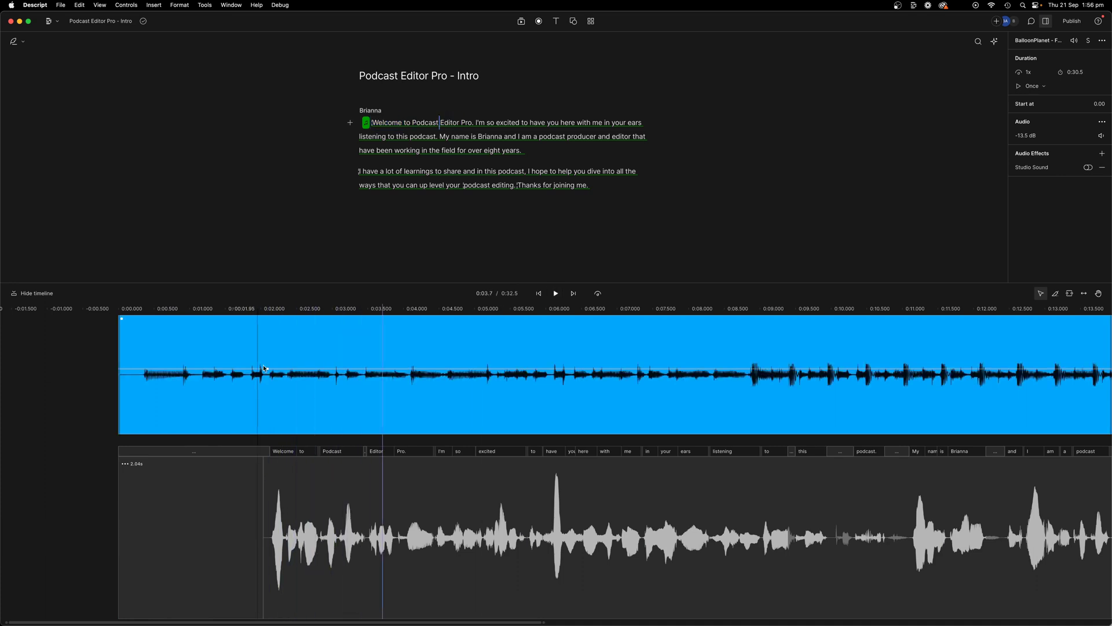
{"action": "left_click_drag", "start_coordinate": [267, 370], "coordinate": [268, 359]}
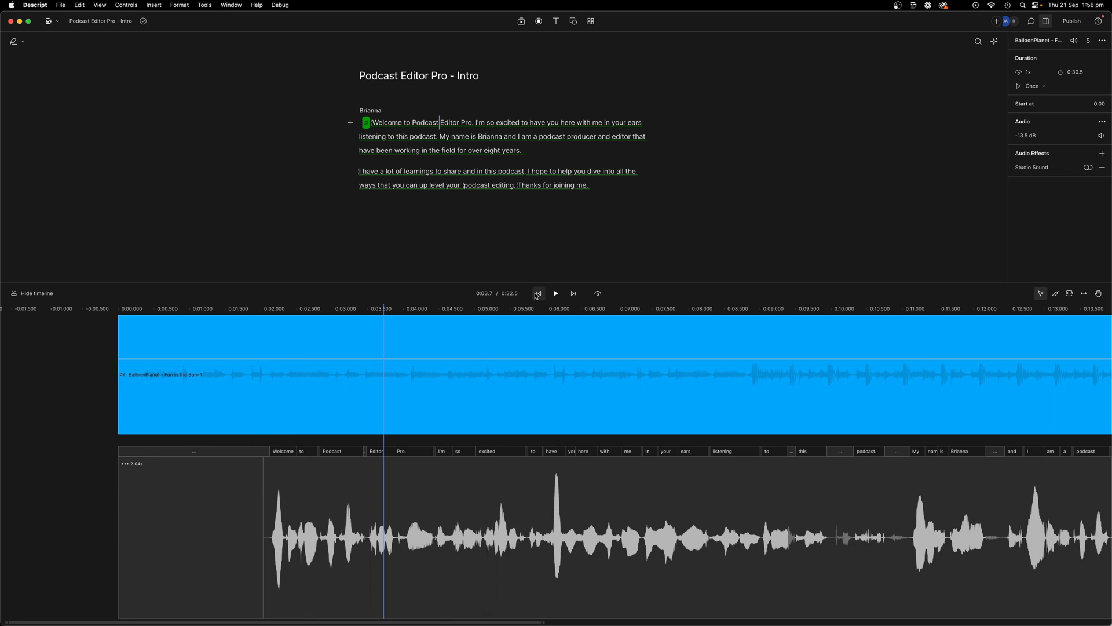
Add a volume keyframe at 0:05 lowered to -2.7 dB, and preview the dip.
{"action": "left_click", "coordinate": [538, 294]}
{"action": "left_click", "coordinate": [557, 294]}
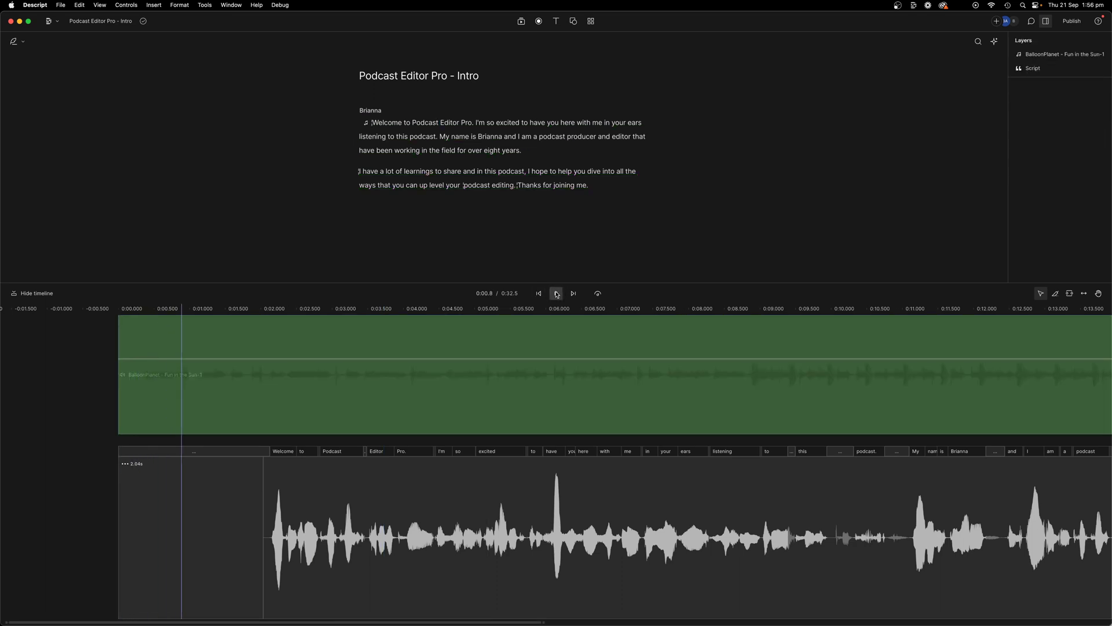
{"action": "left_click", "coordinate": [266, 359]}
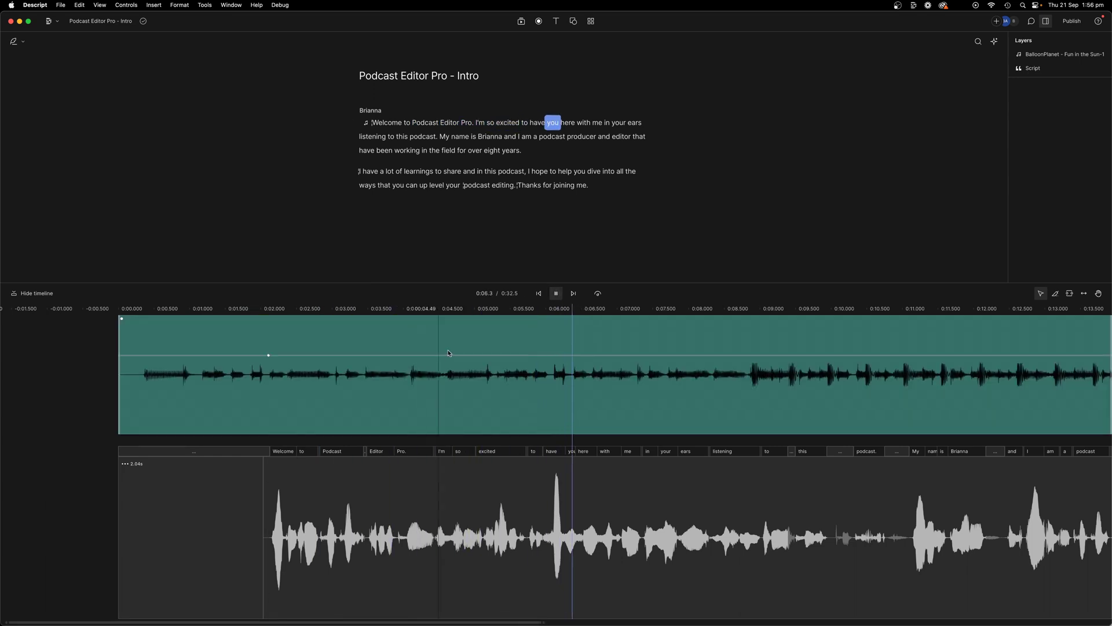
{"action": "left_click", "coordinate": [292, 342]}
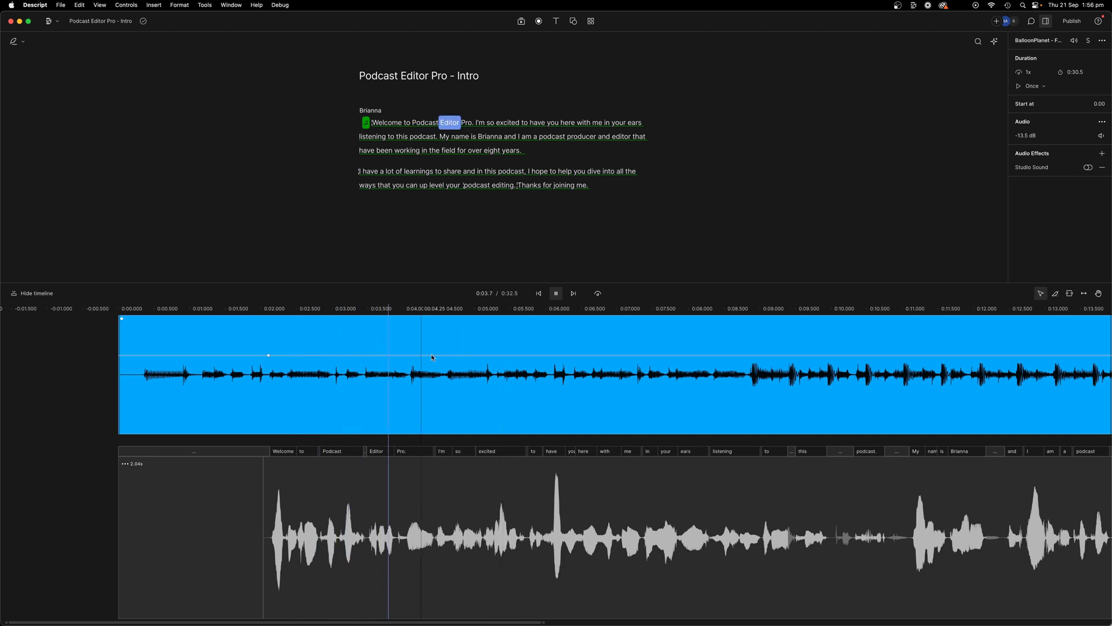
{"action": "left_click", "coordinate": [487, 359]}
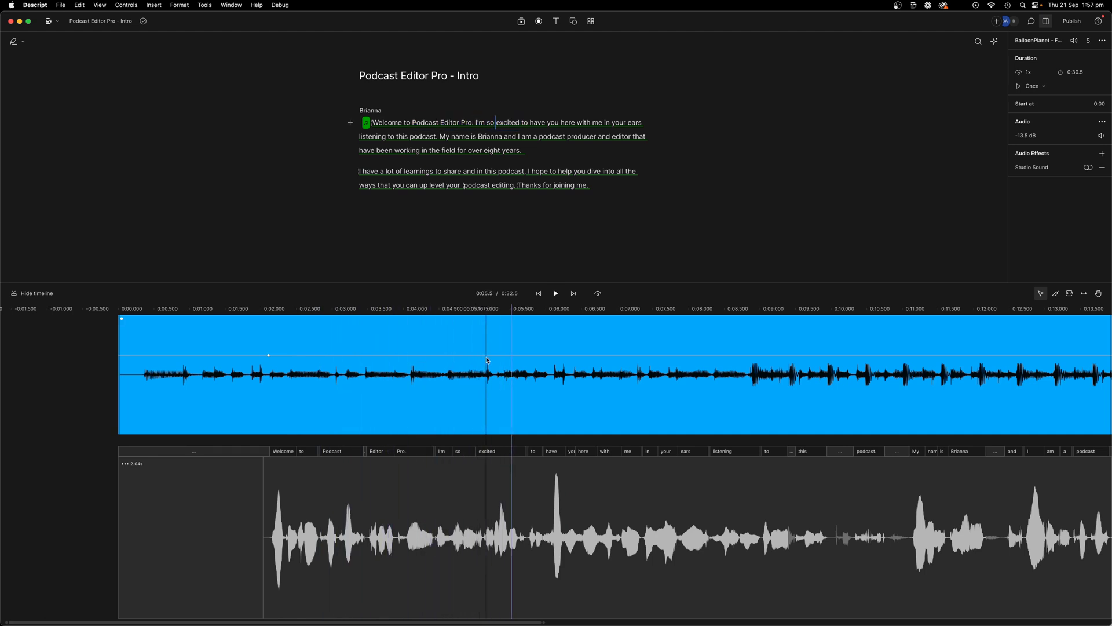
{"action": "left_click", "coordinate": [488, 357]}
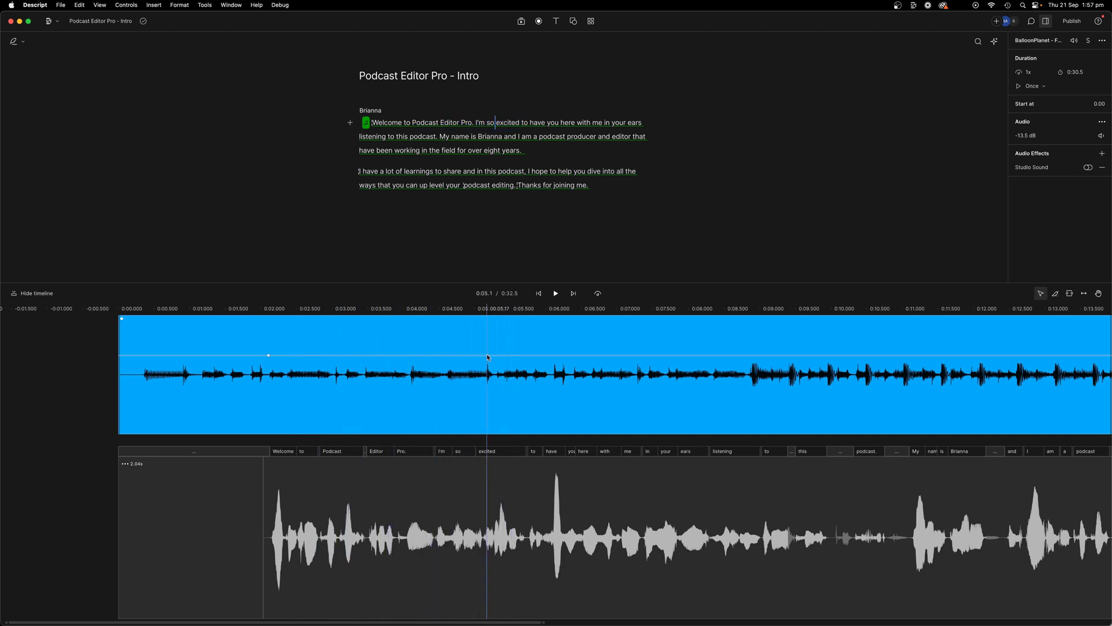
{"action": "right_click", "coordinate": [487, 357]}
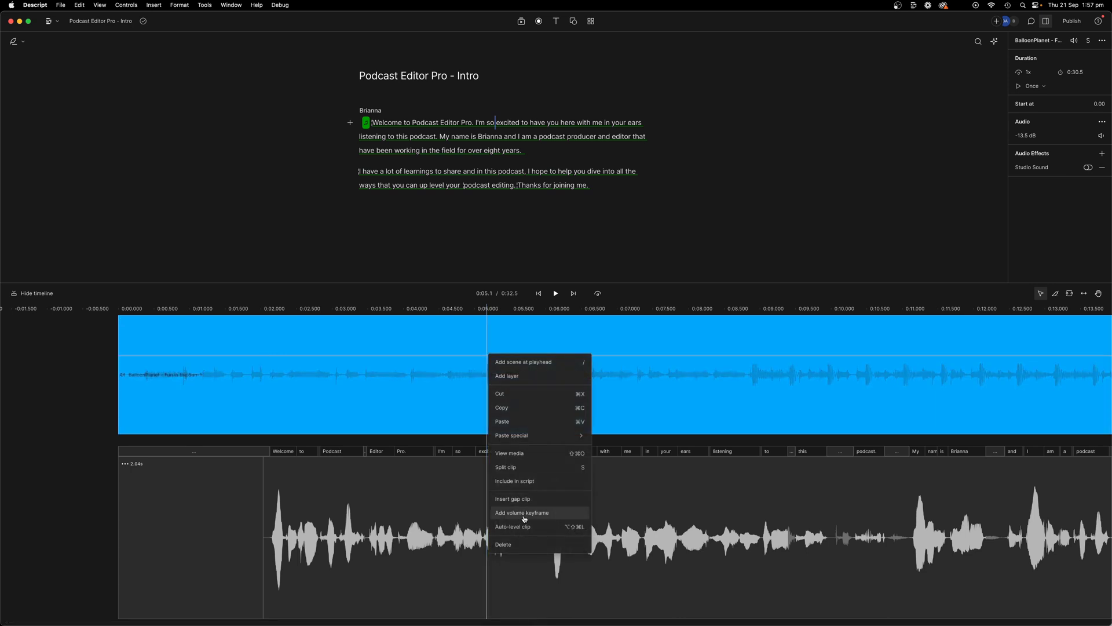
{"action": "left_click", "coordinate": [499, 415]}
{"action": "left_click_drag", "start_coordinate": [486, 354], "coordinate": [486, 366]}
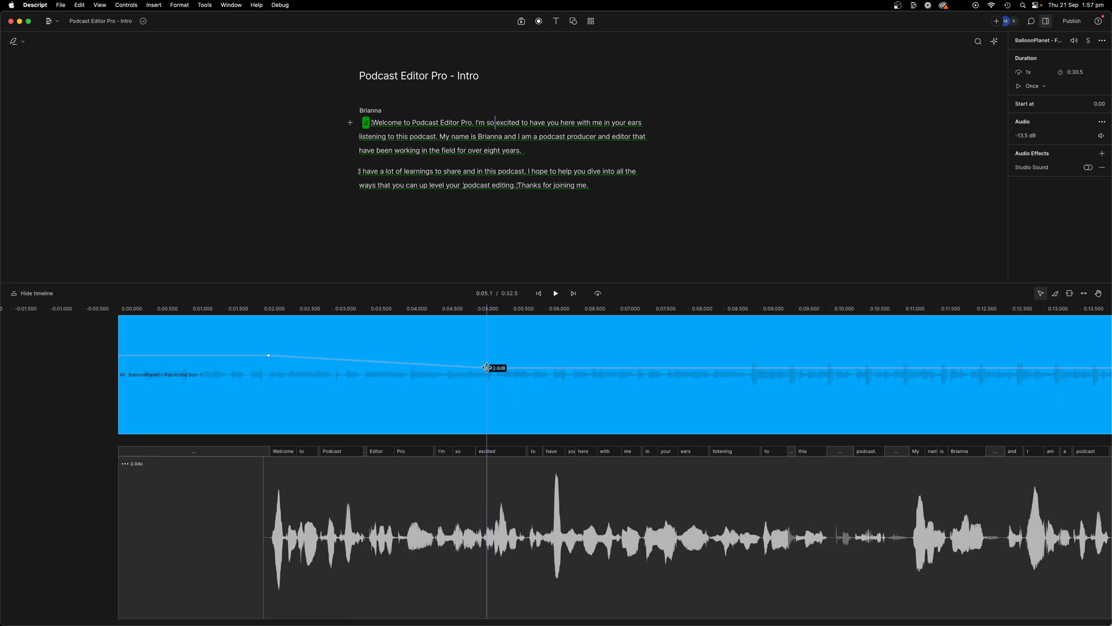
{"action": "left_click", "coordinate": [383, 314]}
{"action": "key", "text": "space"}
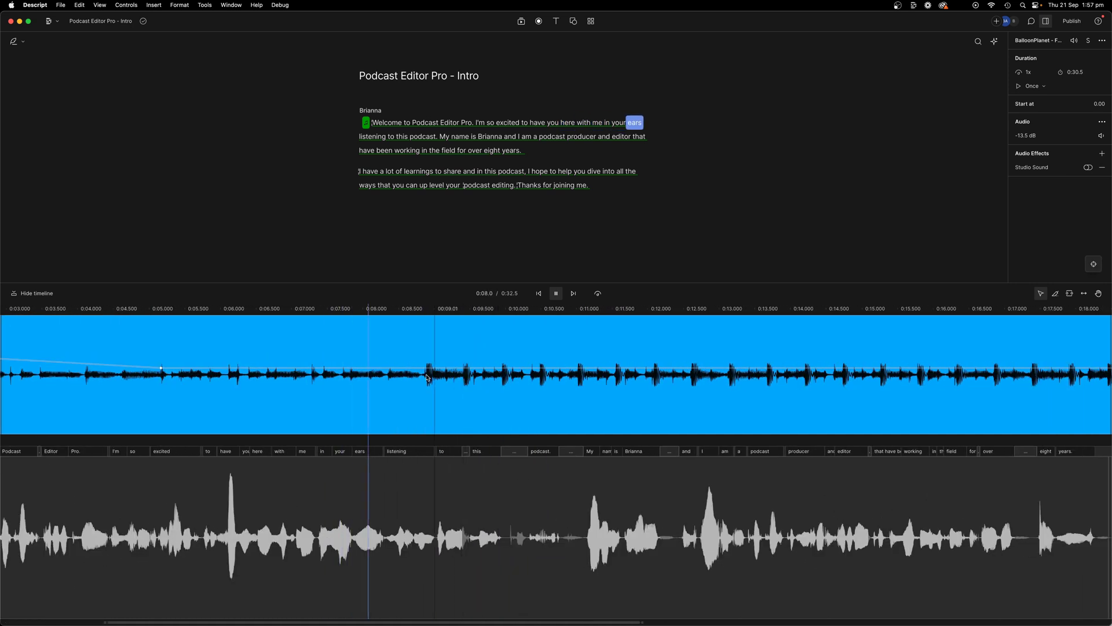
{"action": "key", "text": "space"}
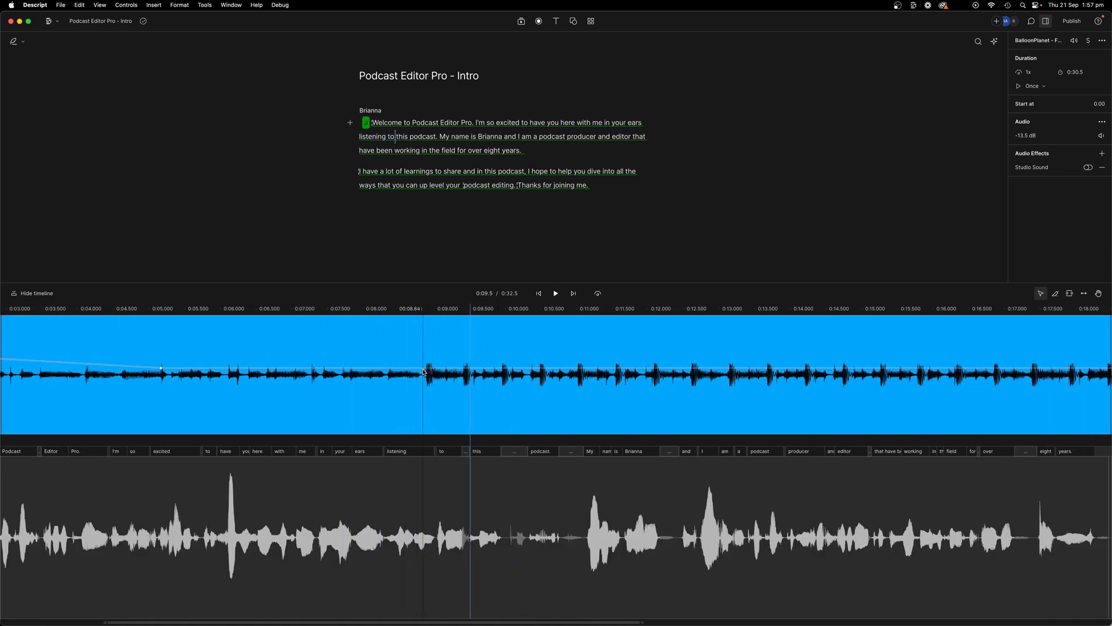
Add a keyframe near 0:09 that pulls the music lower under the voice, then replay.
{"action": "left_click", "coordinate": [425, 370]}
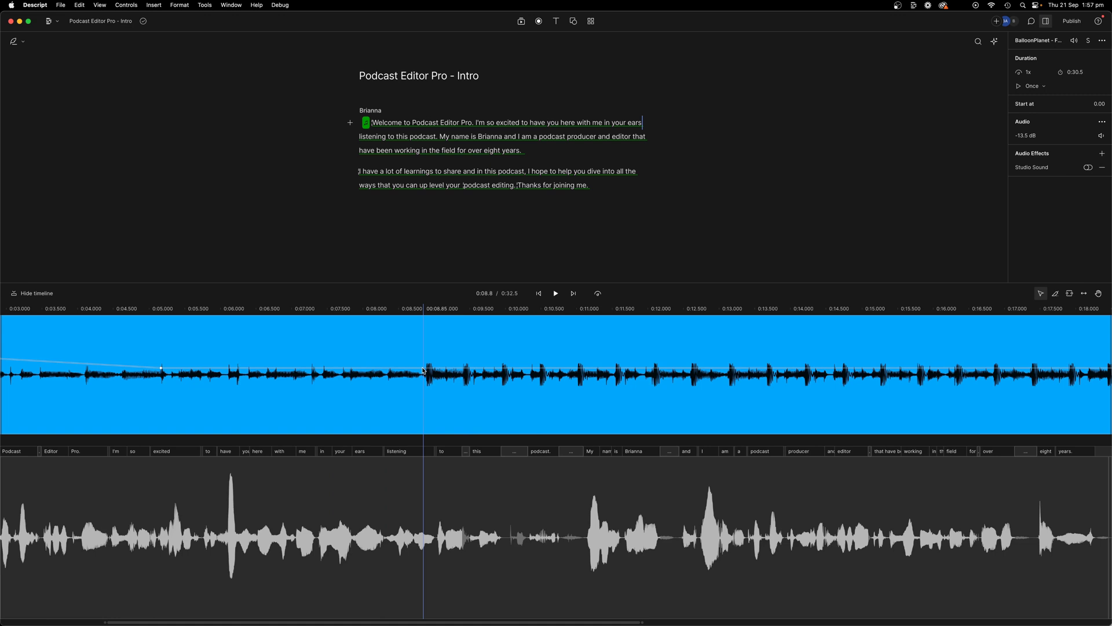
{"action": "right_click", "coordinate": [425, 370]}
{"action": "key", "text": "Escape"}
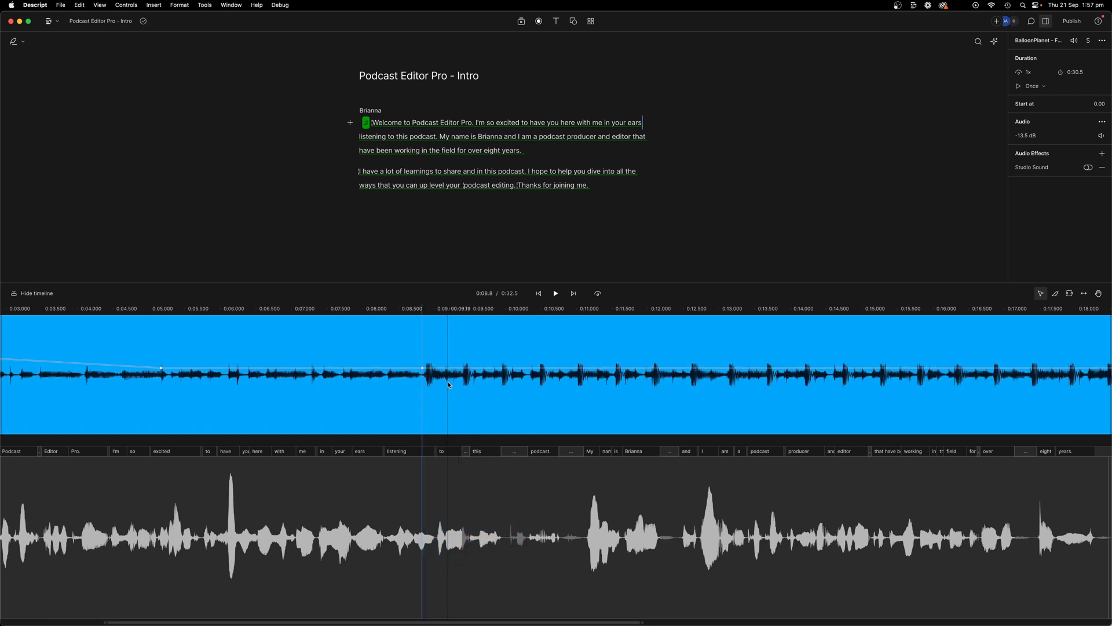
{"action": "right_click", "coordinate": [441, 370]}
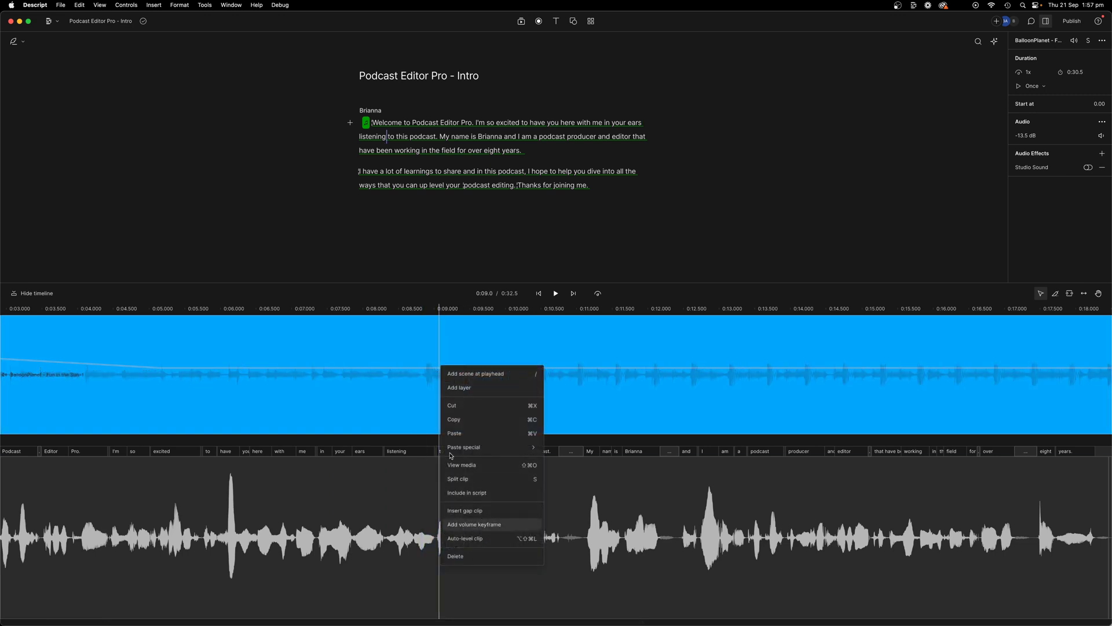
{"action": "left_click", "coordinate": [487, 525]}
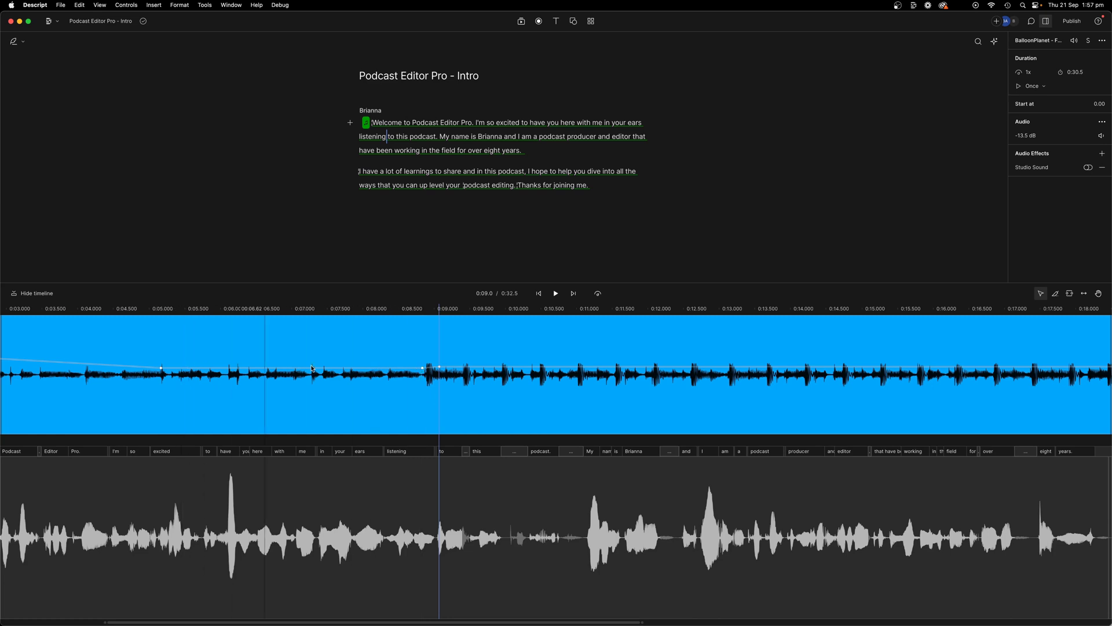
{"action": "left_click_drag", "start_coordinate": [438, 368], "coordinate": [433, 379]}
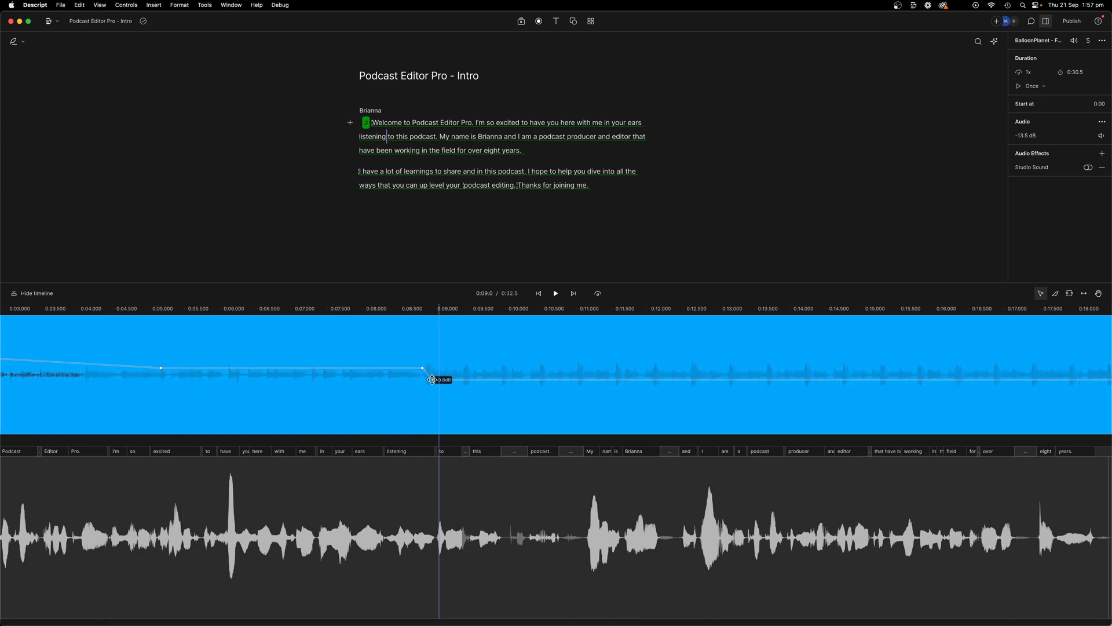
{"action": "left_click", "coordinate": [537, 293]}
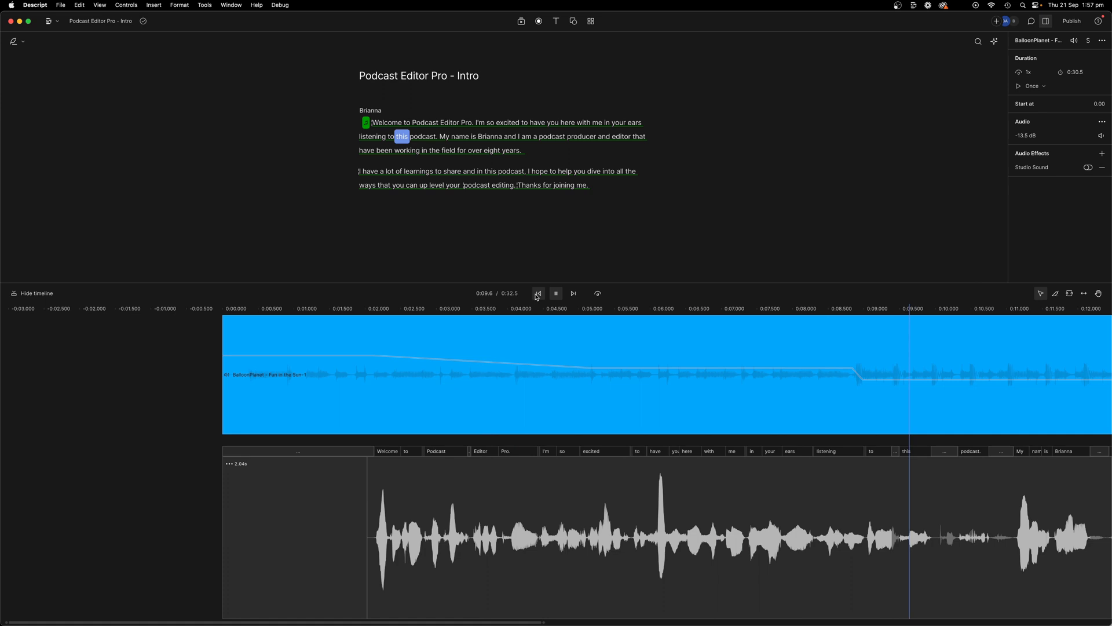
{"action": "key", "text": "ctrl+minus"}
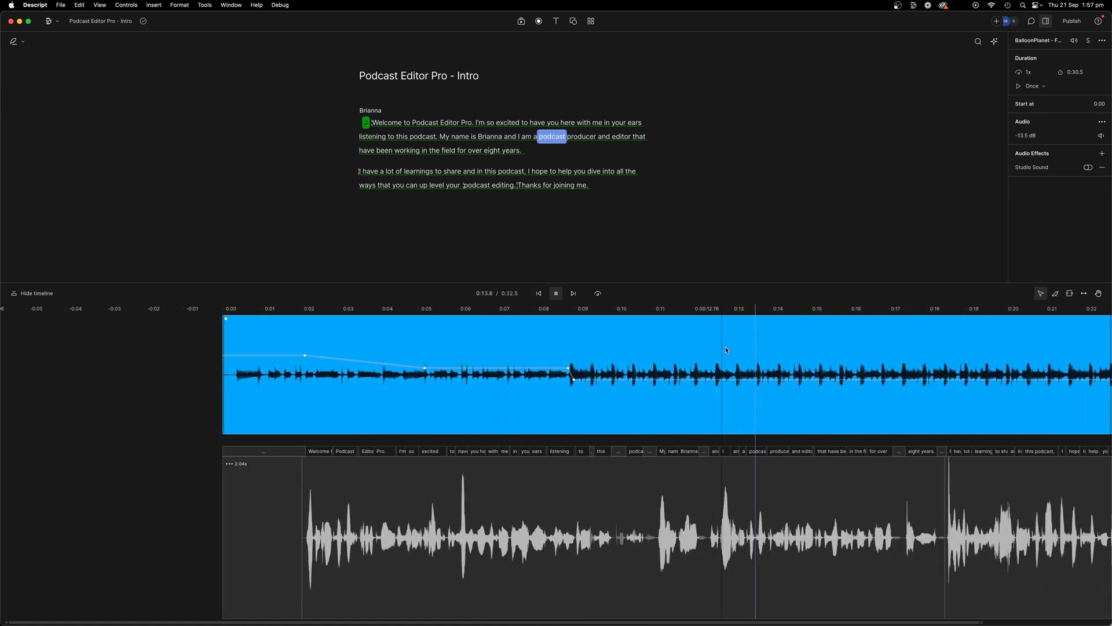
{"action": "scroll", "coordinate": [735, 410], "scroll_direction": "right", "scroll_amount": 5}
{"action": "scroll", "coordinate": [595, 407], "scroll_direction": "right", "scroll_amount": 3}
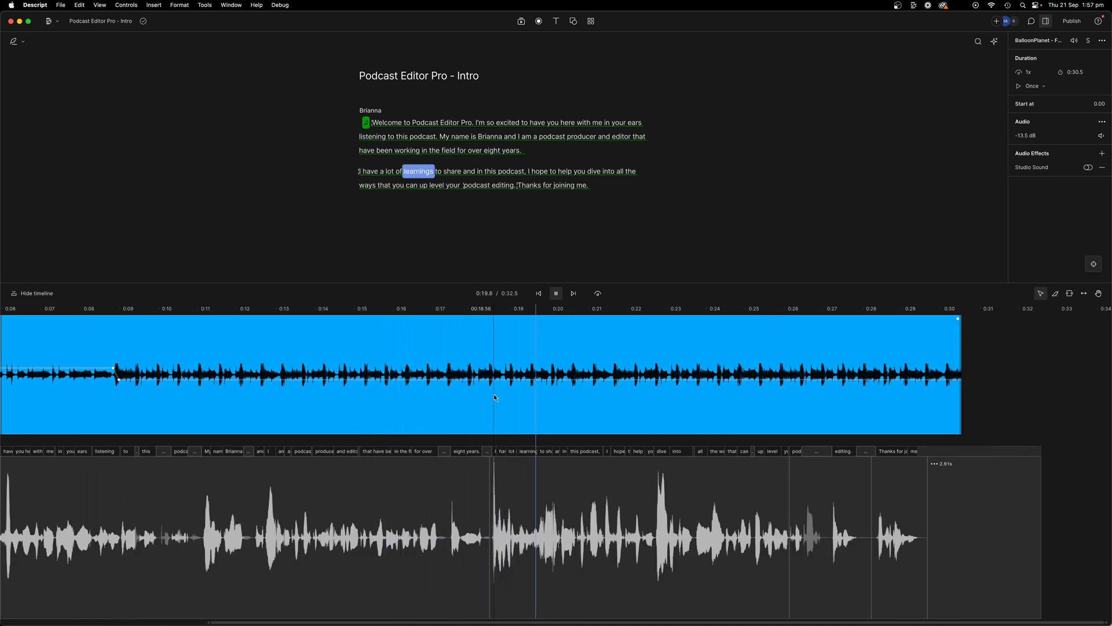
Place two adjacent volume keyframes on the music near 0:18, then play the later section.
{"action": "key", "text": "space"}
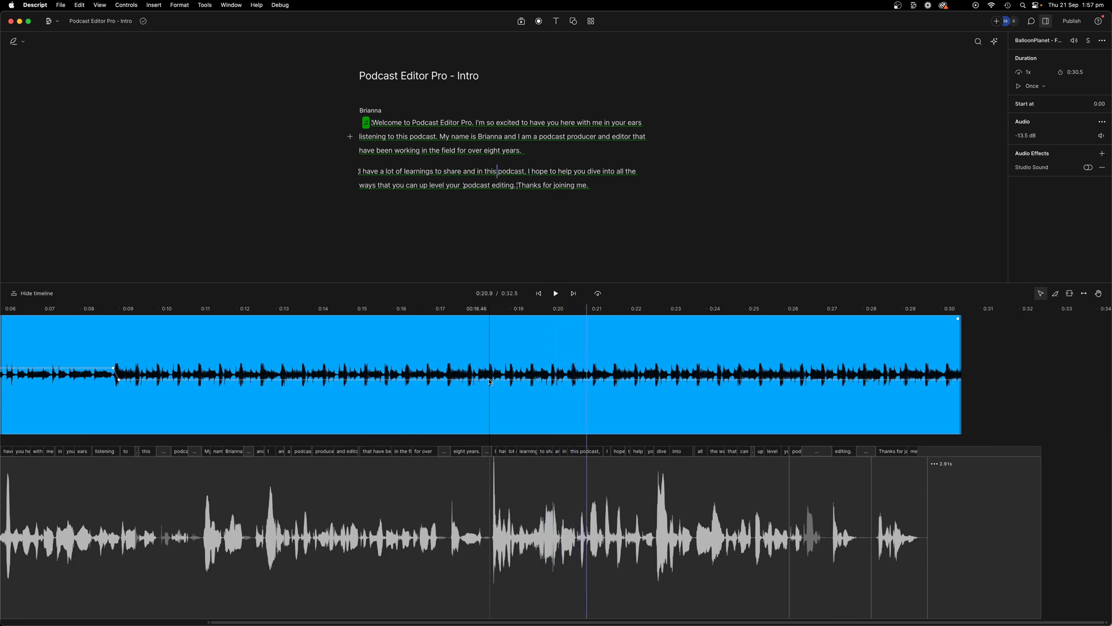
{"action": "left_click", "coordinate": [490, 382]}
{"action": "right_click", "coordinate": [491, 382]}
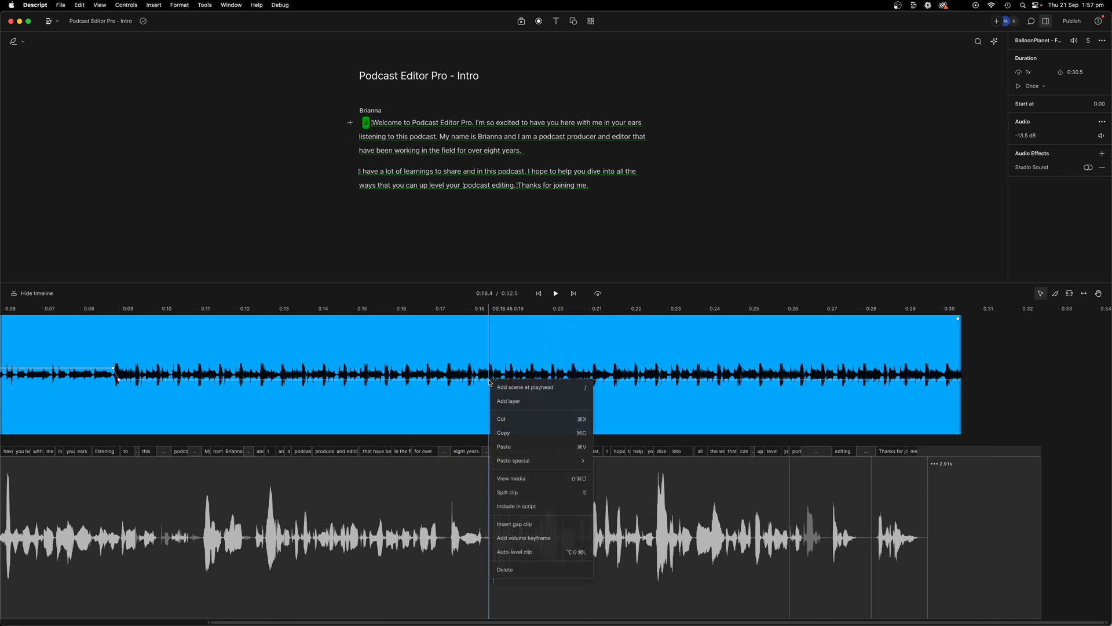
{"action": "left_click", "coordinate": [522, 537]}
{"action": "right_click", "coordinate": [498, 385]}
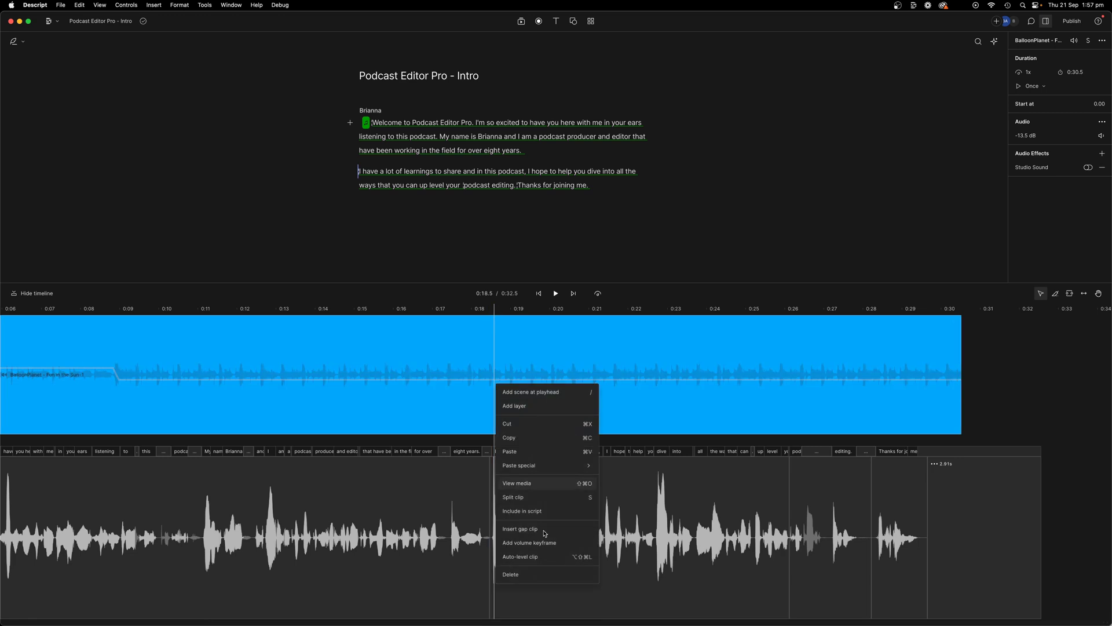
{"action": "left_click", "coordinate": [529, 542]}
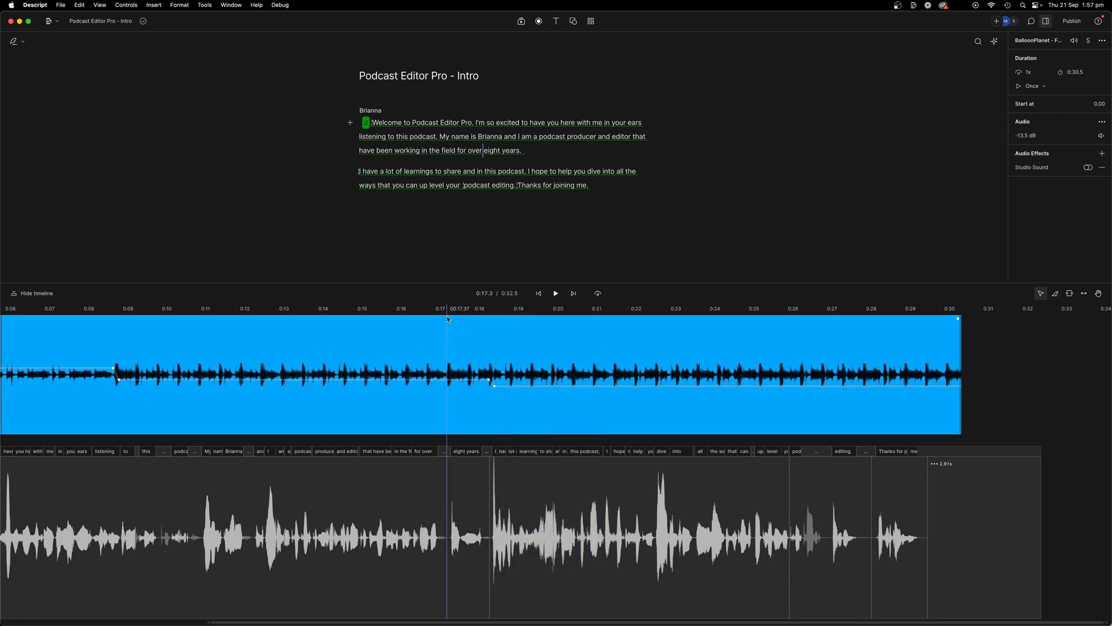
{"action": "key", "text": "space"}
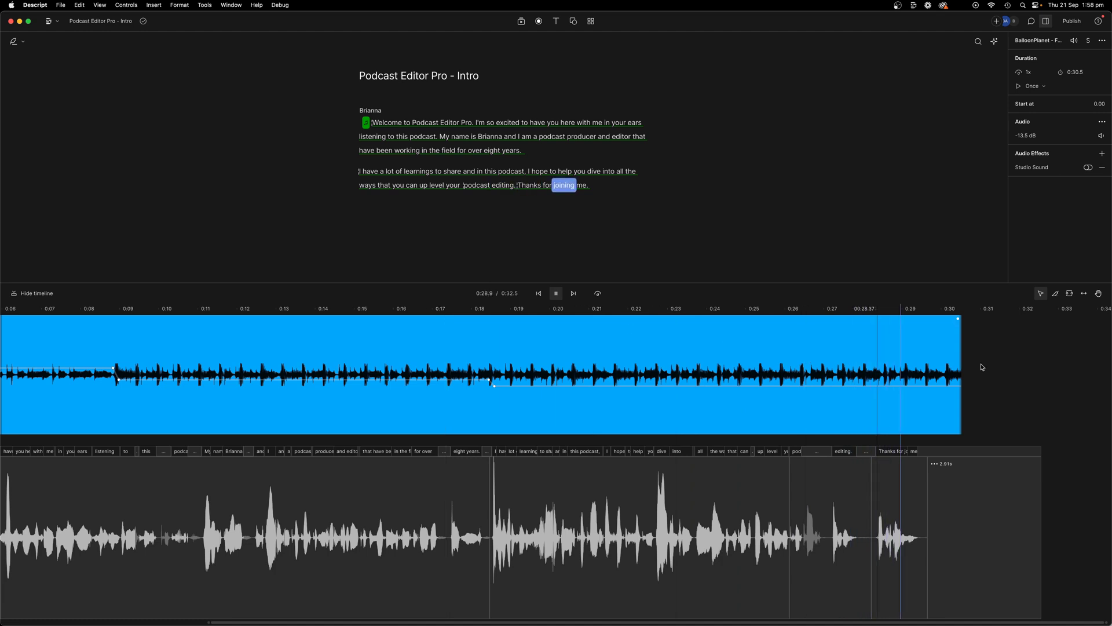
Stretch the BalloonPlanet music bed past the end of the speech to 0:43.9.
{"action": "left_click", "coordinate": [995, 377]}
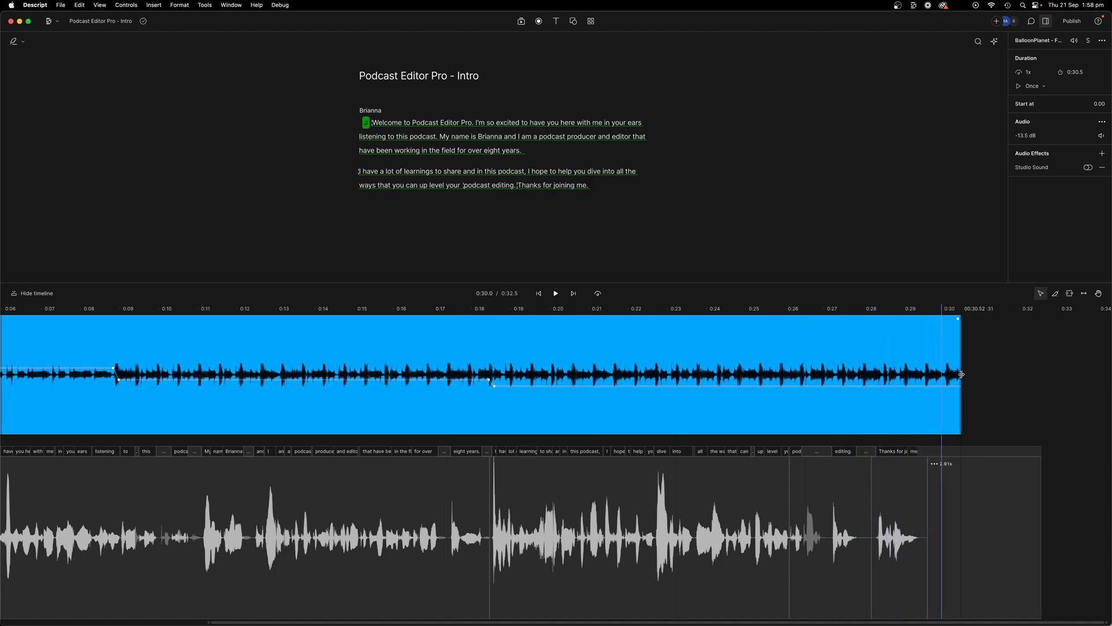
{"action": "left_click_drag", "start_coordinate": [961, 376], "coordinate": [1110, 376]}
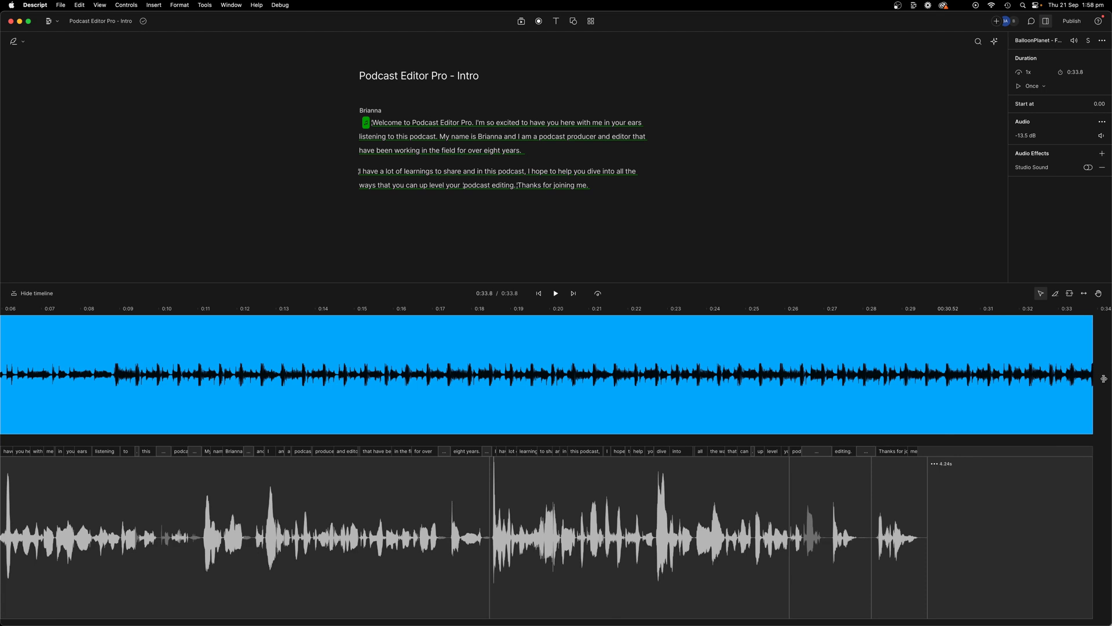
{"action": "scroll", "coordinate": [880, 375], "scroll_direction": "right", "scroll_amount": 5}
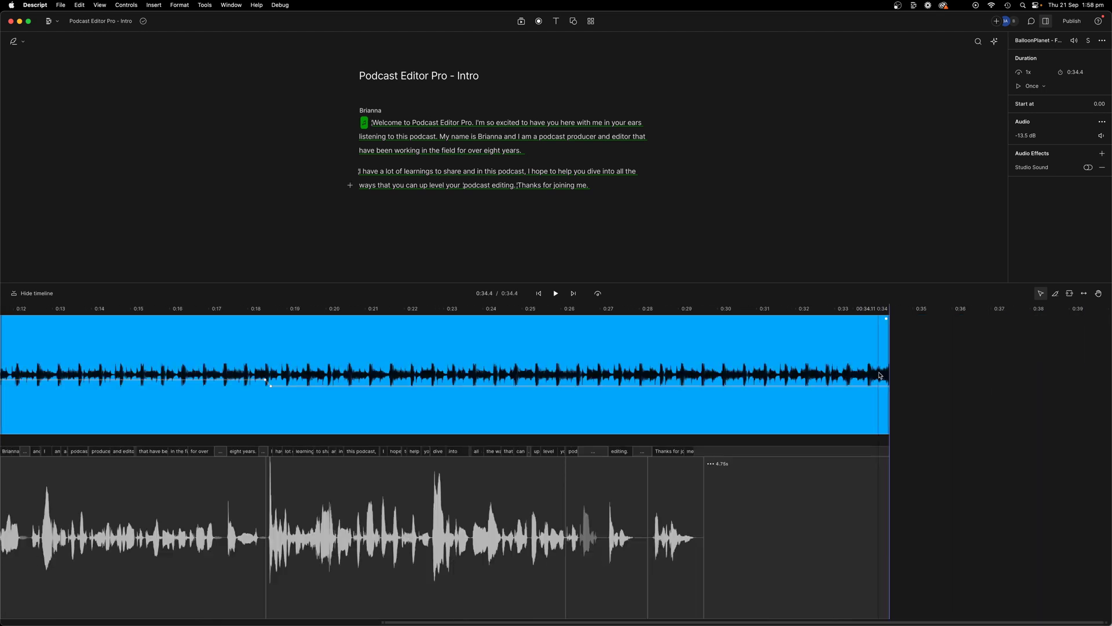
{"action": "left_click_drag", "start_coordinate": [888, 376], "coordinate": [1100, 375]}
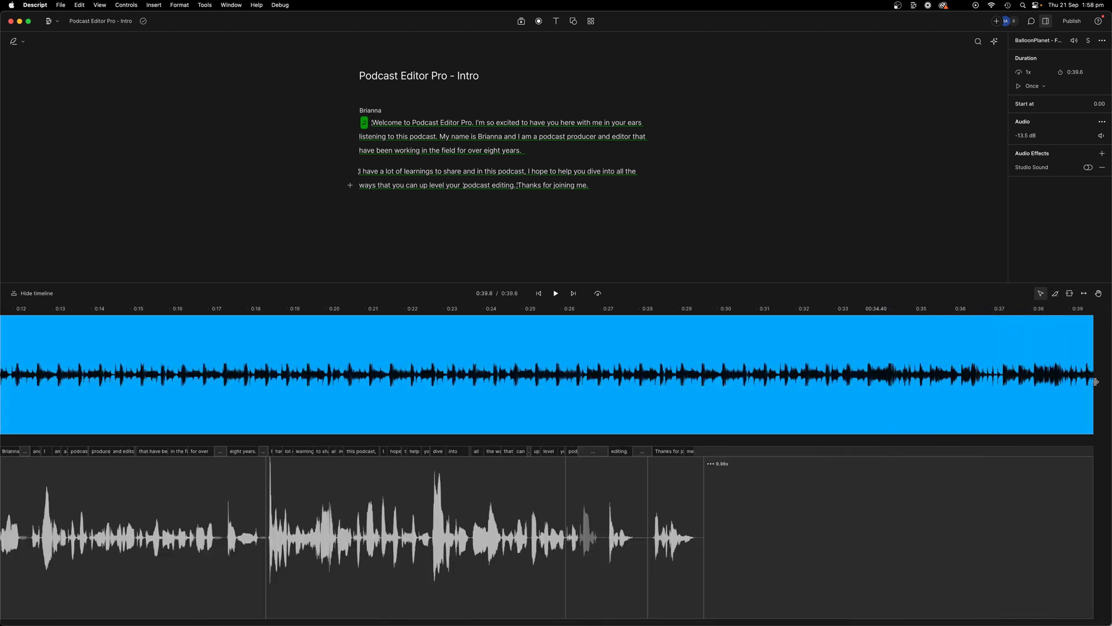
{"action": "scroll", "coordinate": [1001, 390], "scroll_direction": "right", "scroll_amount": 5}
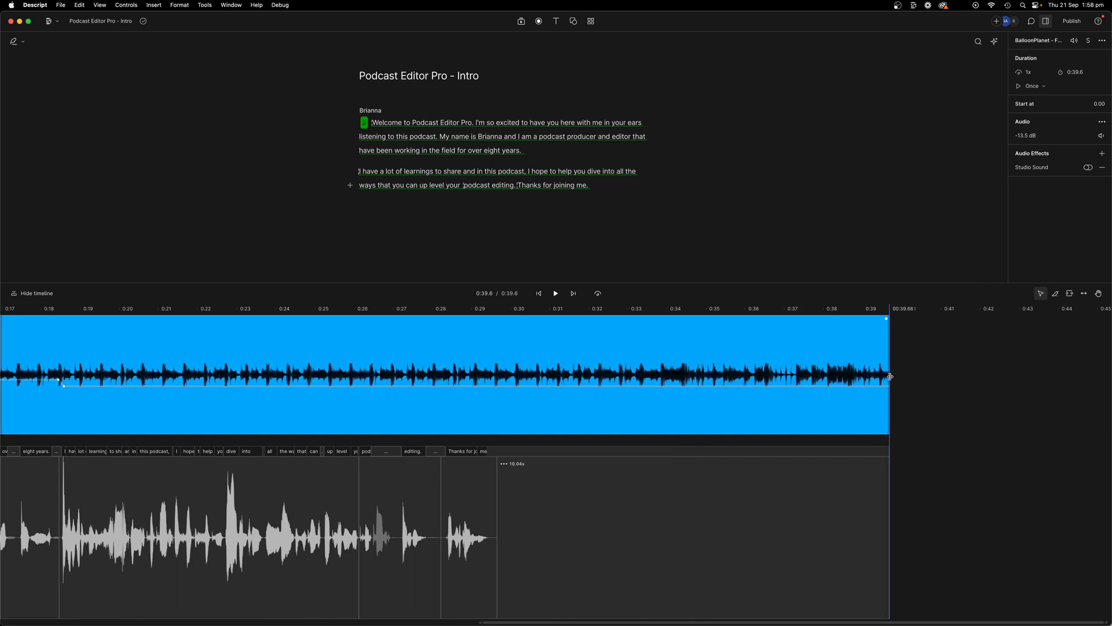
{"action": "left_click_drag", "start_coordinate": [890, 376], "coordinate": [1057, 375]}
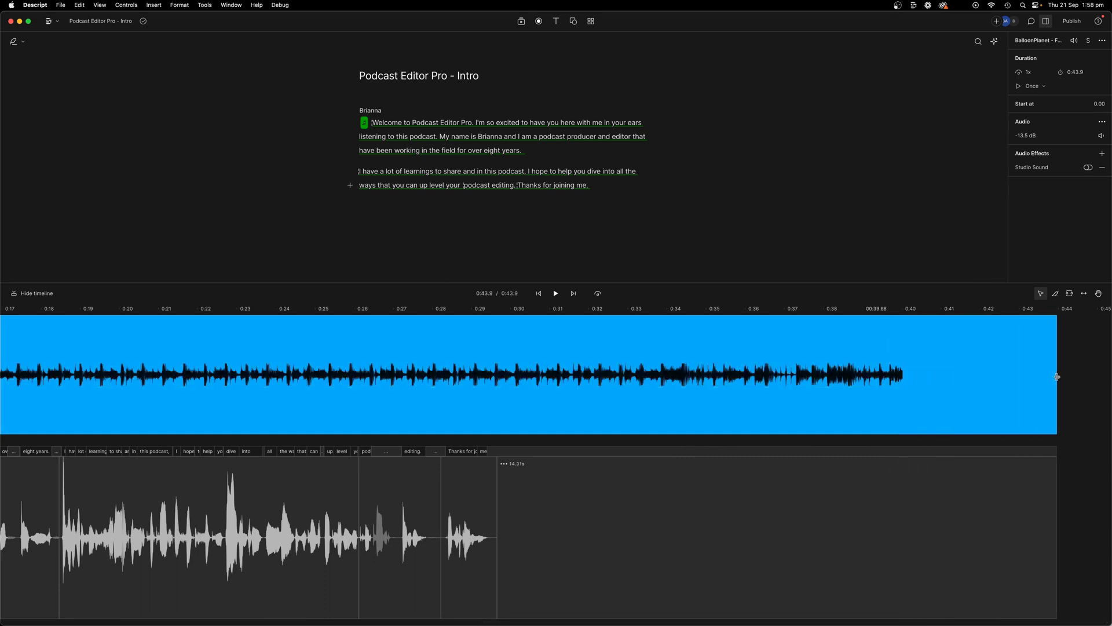
Split the music clip at 29.6 seconds and adjust the ducked section's level.
{"action": "right_click", "coordinate": [498, 388]}
{"action": "left_click", "coordinate": [534, 395]}
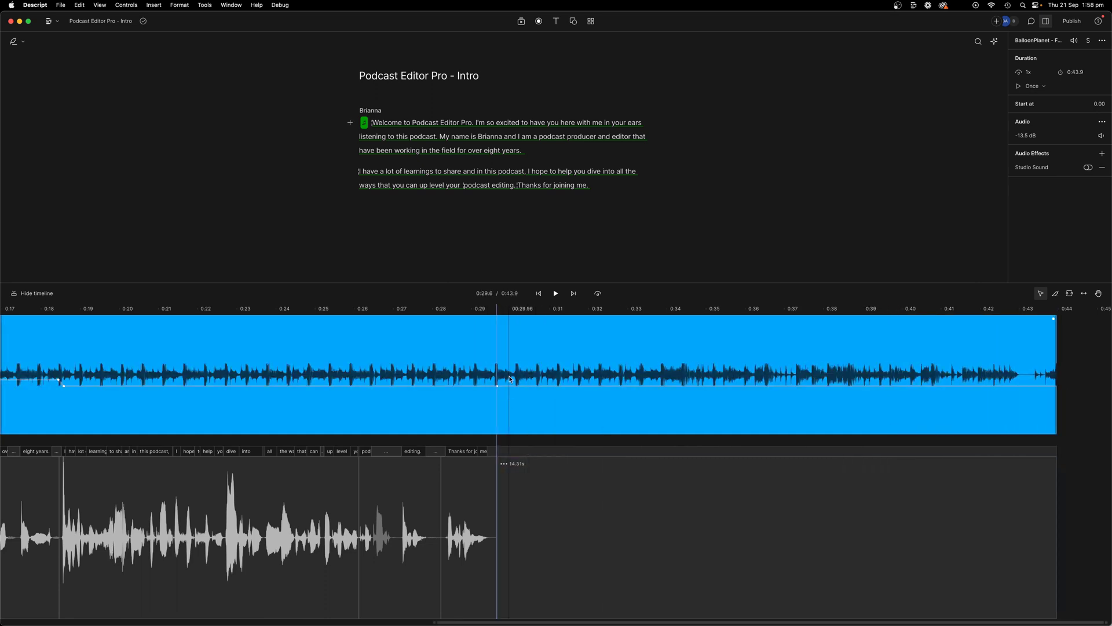
{"action": "right_click", "coordinate": [508, 377]}
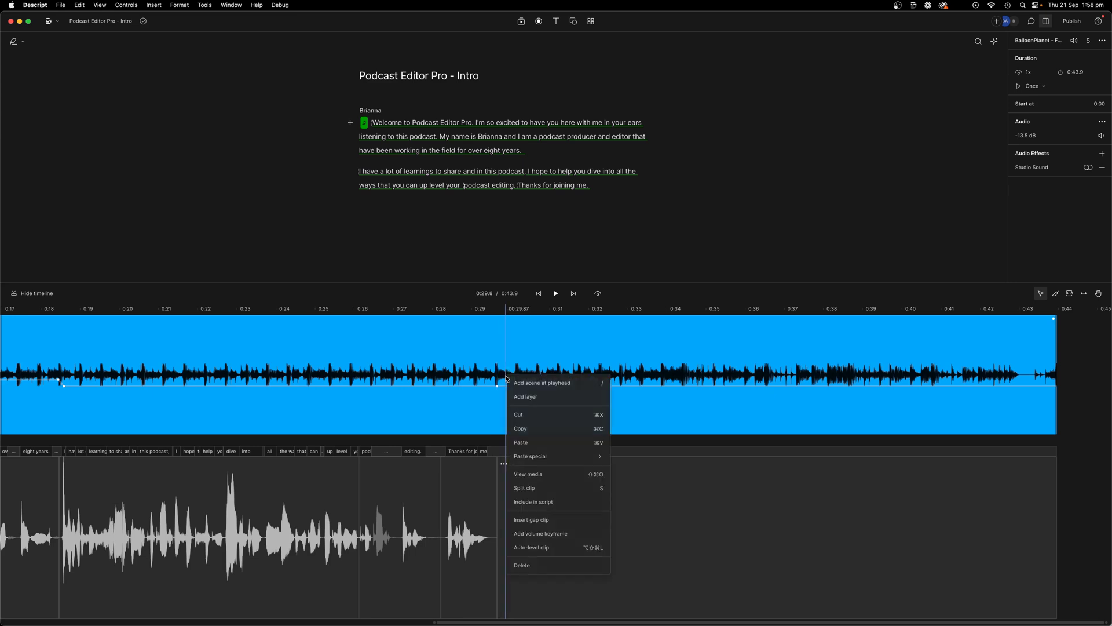
{"action": "left_click", "coordinate": [561, 538]}
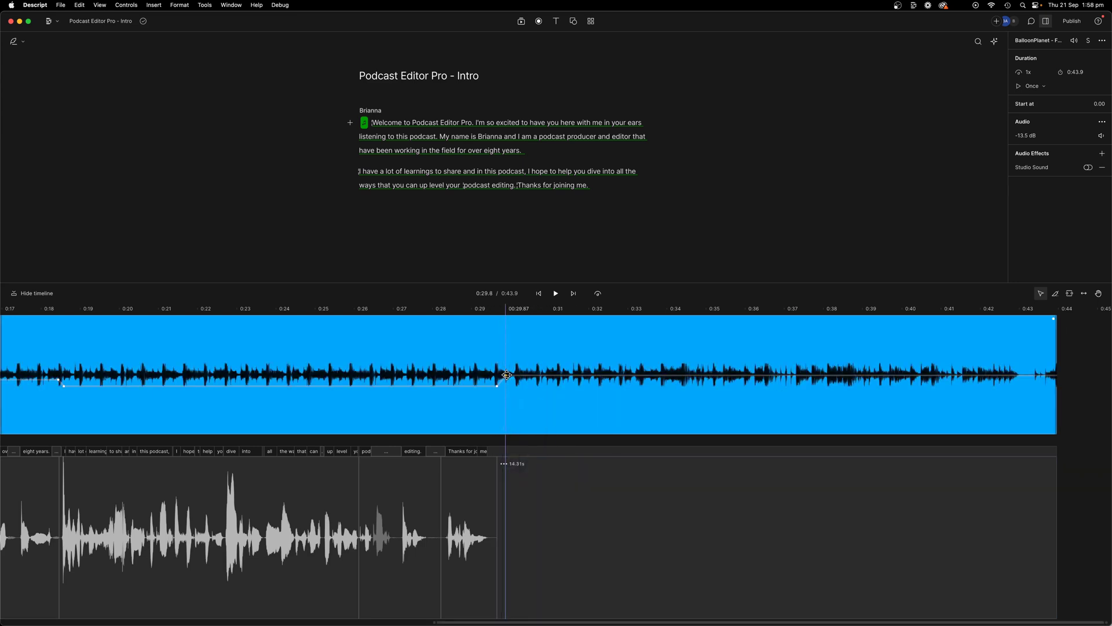
{"action": "left_click_drag", "start_coordinate": [495, 385], "coordinate": [487, 386]}
{"action": "key", "text": "space"}
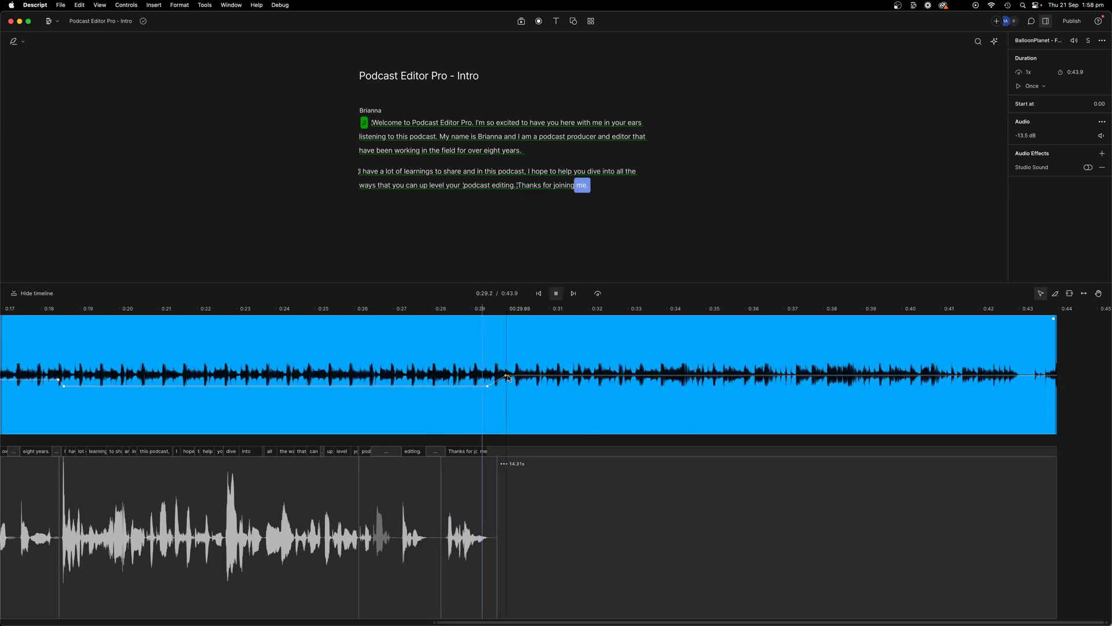
Raise the music level after the speech ends, then replay from there to check it.
{"action": "left_click_drag", "start_coordinate": [508, 376], "coordinate": [510, 363]}
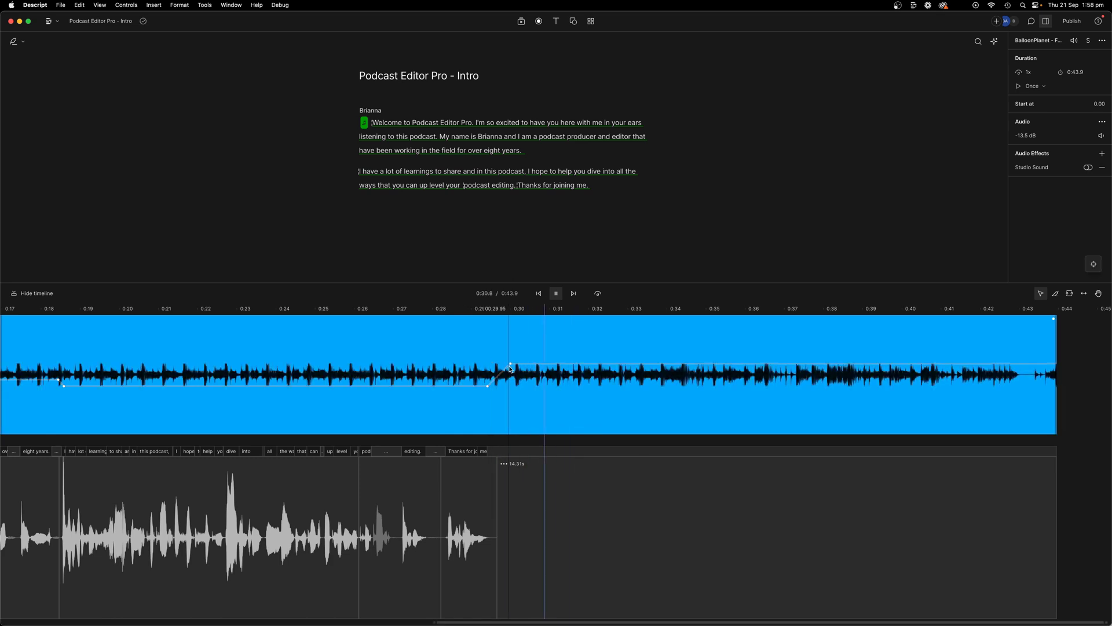
{"action": "left_click_drag", "start_coordinate": [510, 363], "coordinate": [513, 358]}
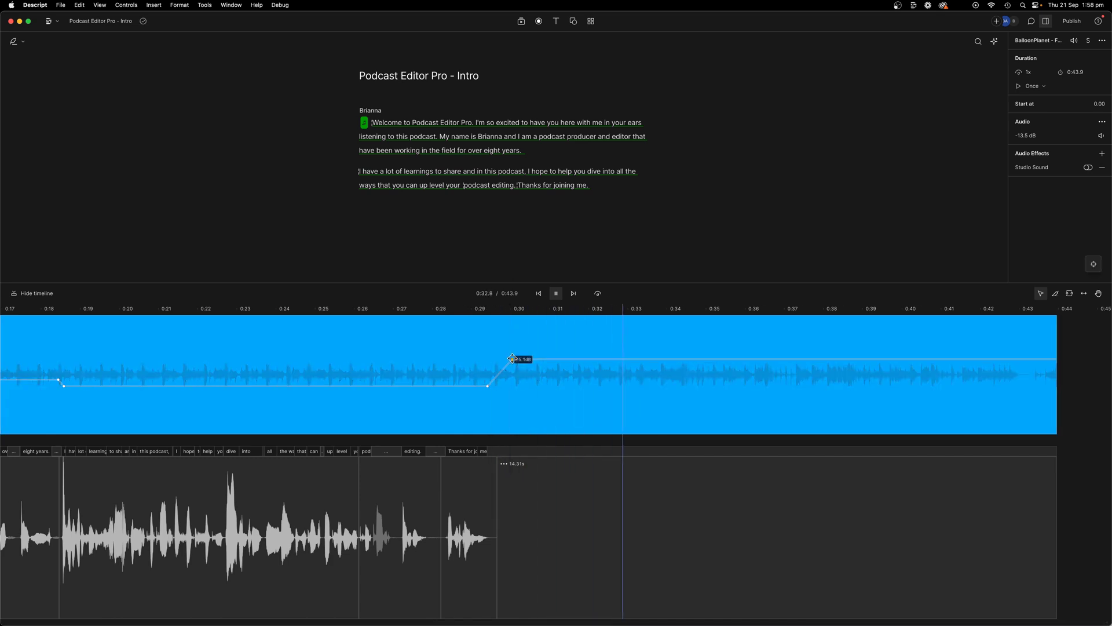
{"action": "left_click", "coordinate": [488, 408]}
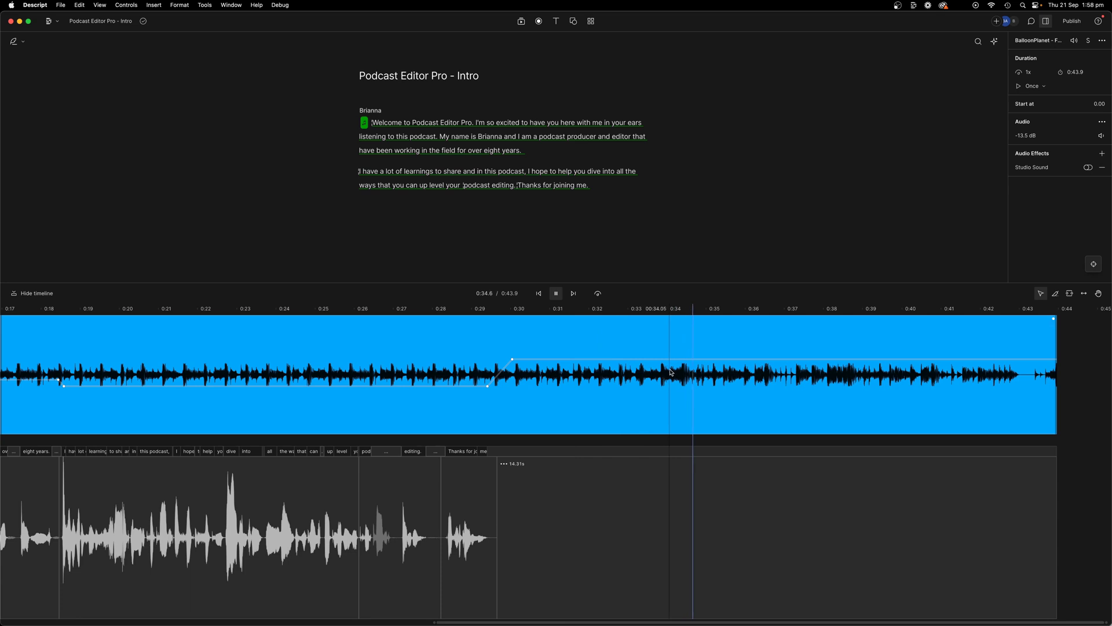
{"action": "key", "text": "space"}
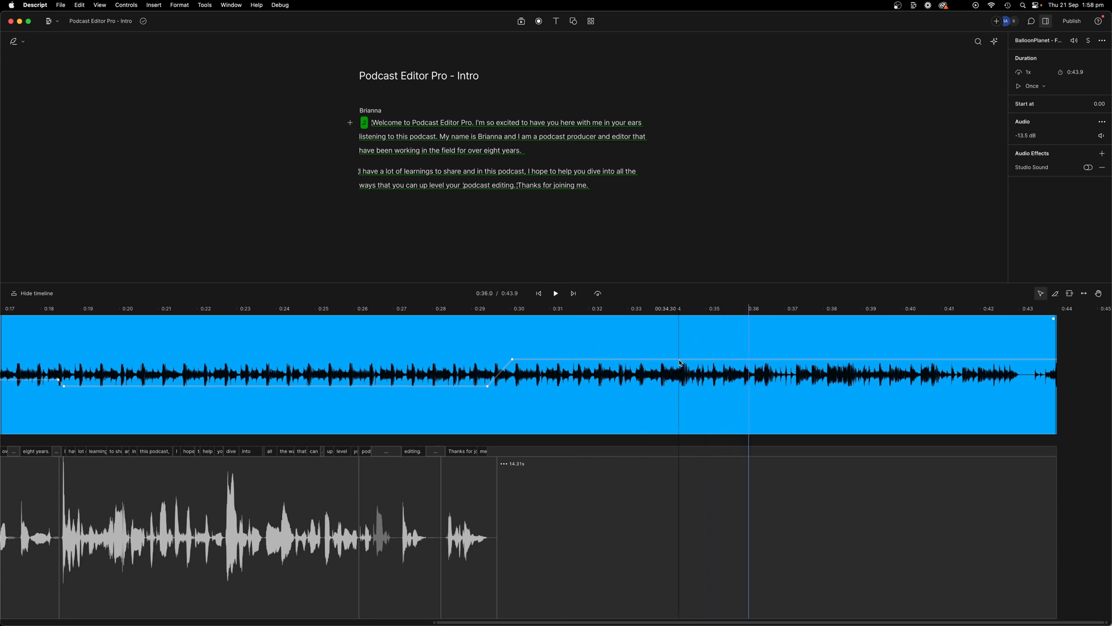
Add volume keyframes at 0:34, 0:35, 0:38, 0:42 and the clip end, then lower the last one.
{"action": "right_click", "coordinate": [680, 361]}
{"action": "left_click", "coordinate": [743, 515]}
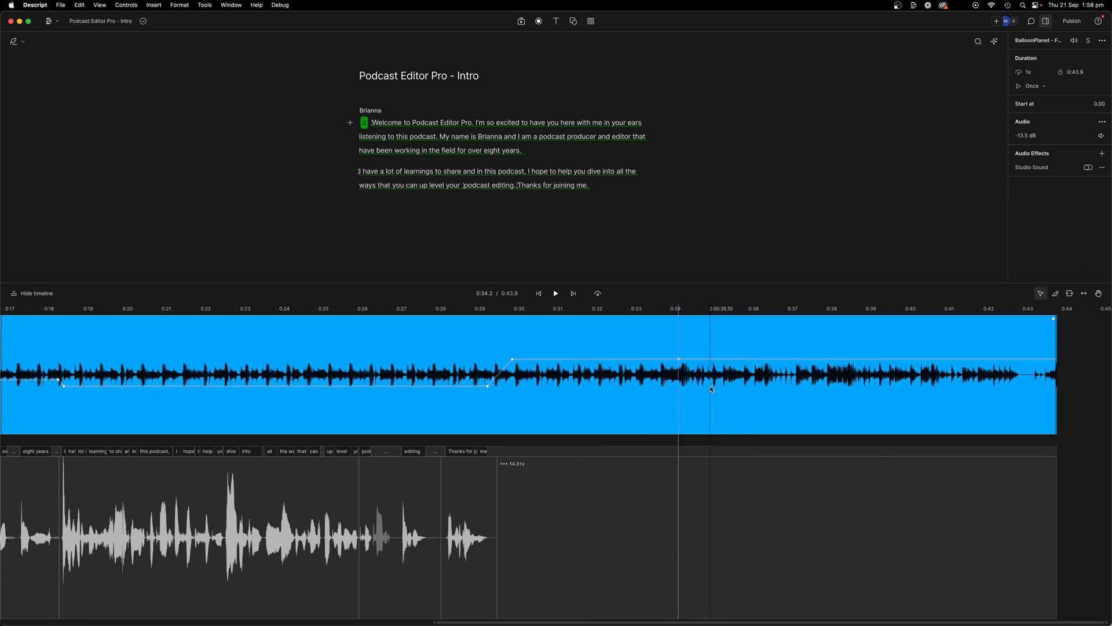
{"action": "right_click", "coordinate": [724, 381]}
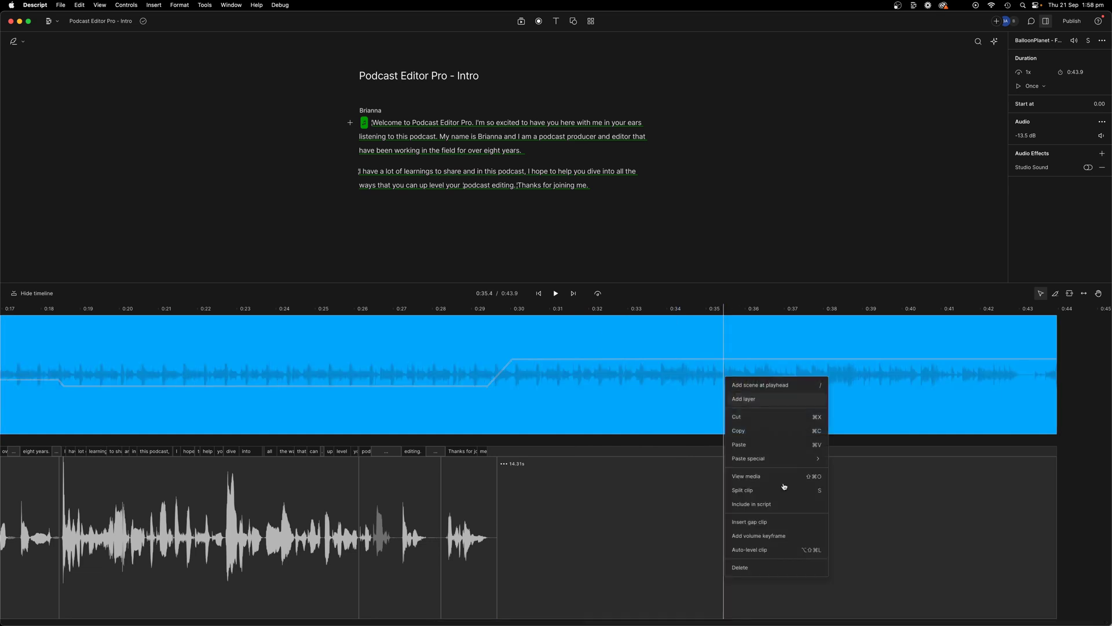
{"action": "left_click", "coordinate": [777, 530]}
{"action": "right_click", "coordinate": [824, 407]}
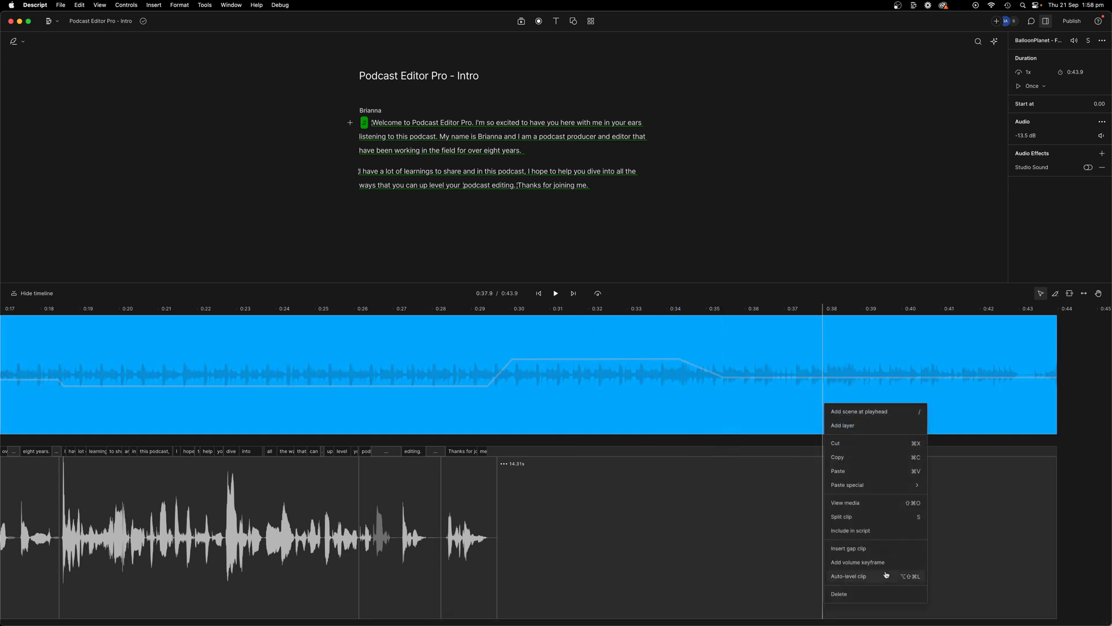
{"action": "left_click", "coordinate": [859, 561]}
{"action": "right_click", "coordinate": [977, 421]}
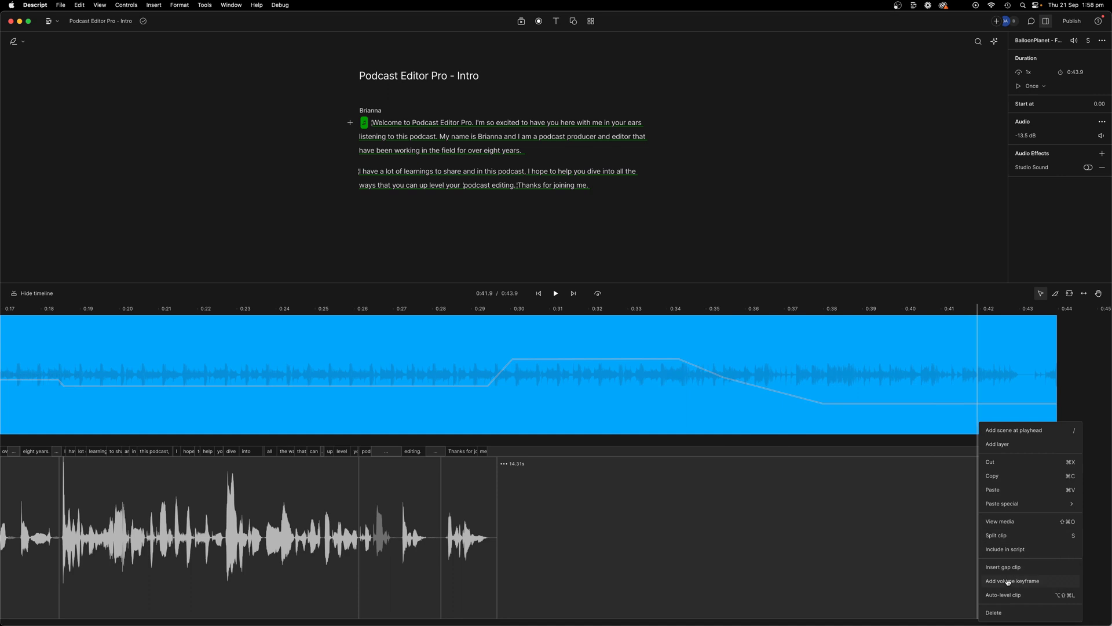
{"action": "left_click", "coordinate": [1008, 581]}
{"action": "right_click", "coordinate": [1042, 431]}
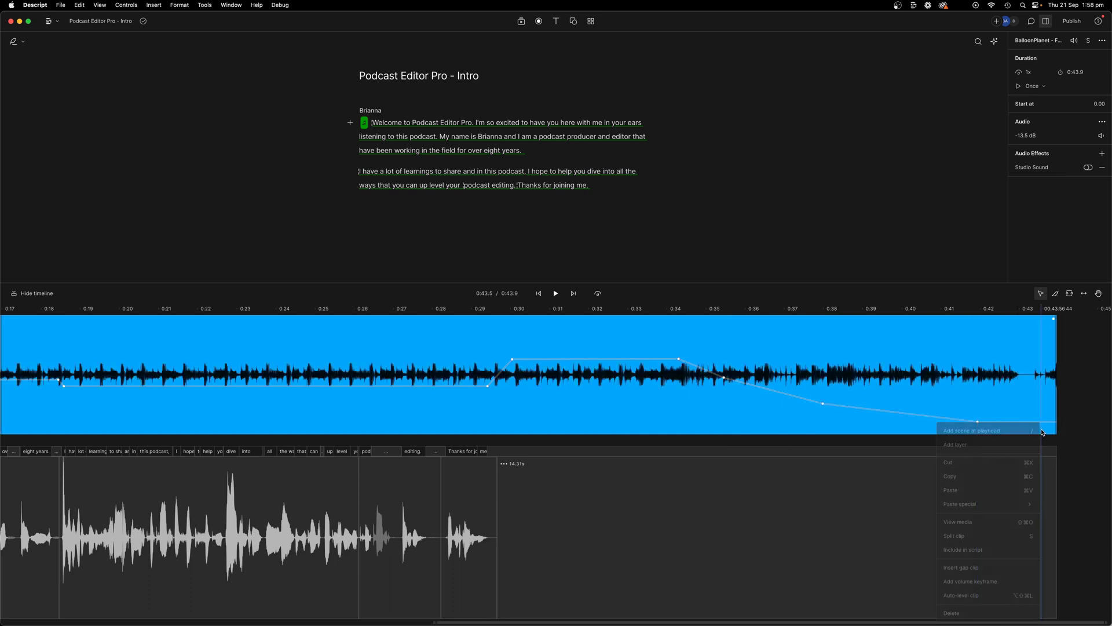
{"action": "left_click", "coordinate": [978, 583]}
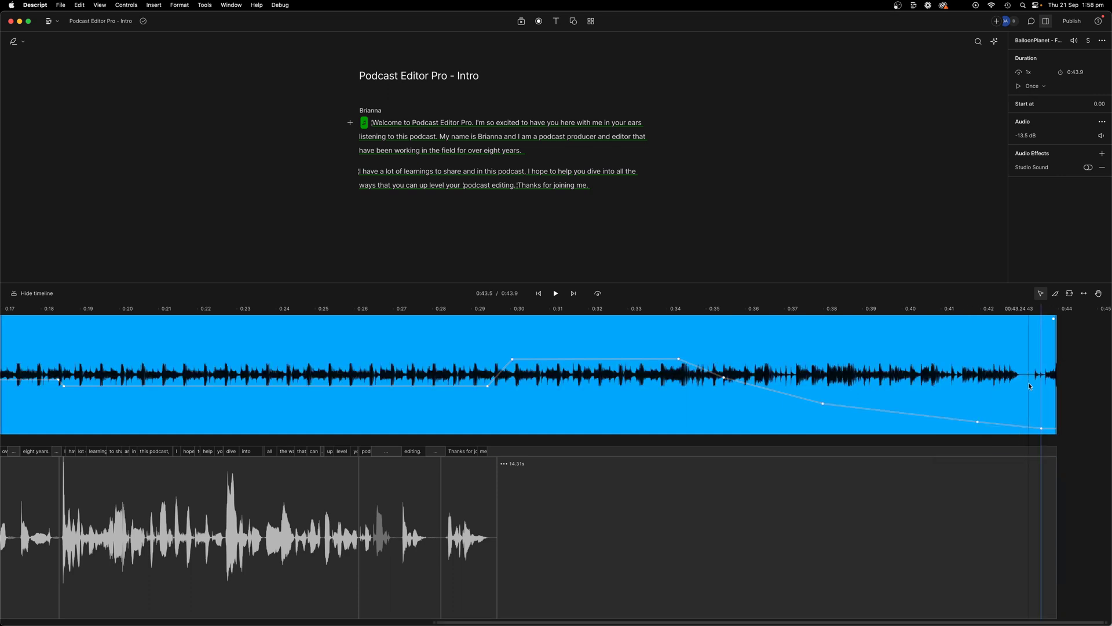
{"action": "left_click_drag", "start_coordinate": [1050, 424], "coordinate": [1029, 435]}
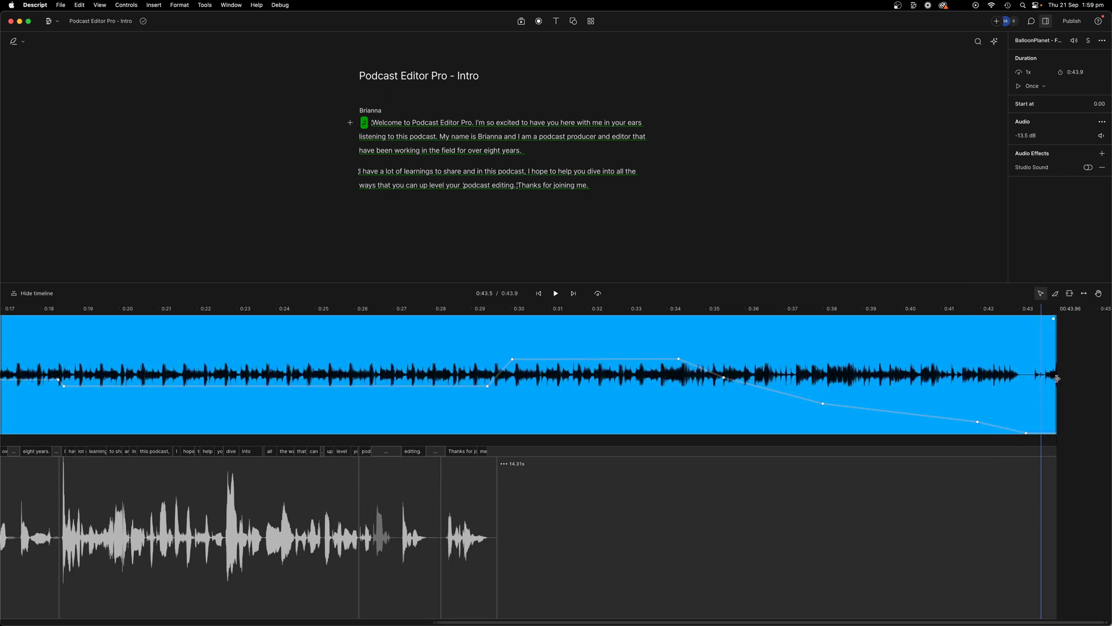
Trim the trailing gap so the intro ends at 0:43.0, then replay the fade from about 0:32.
{"action": "left_click", "coordinate": [1047, 535]}
{"action": "left_click_drag", "start_coordinate": [1056, 532], "coordinate": [1021, 533]}
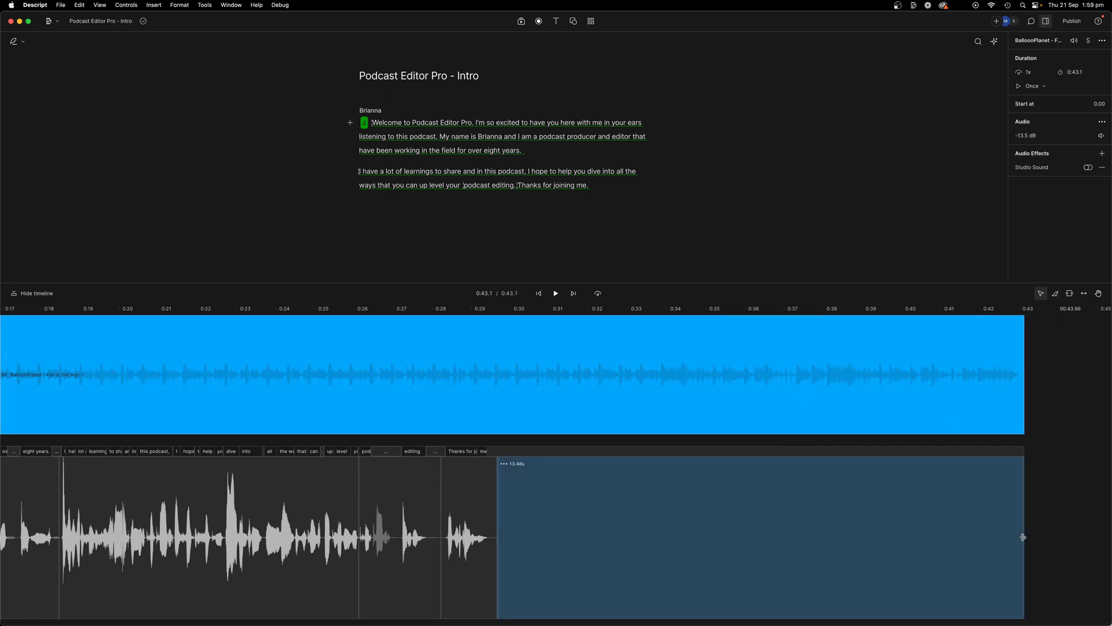
{"action": "left_click", "coordinate": [1019, 433]}
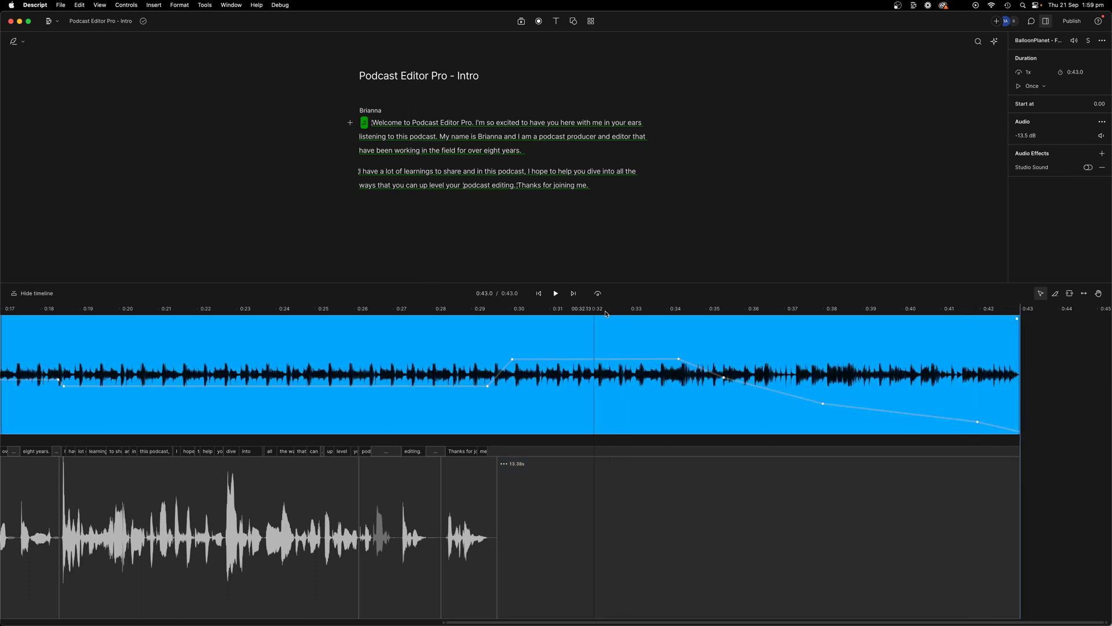
{"action": "left_click", "coordinate": [634, 315]}
{"action": "key", "text": "space"}
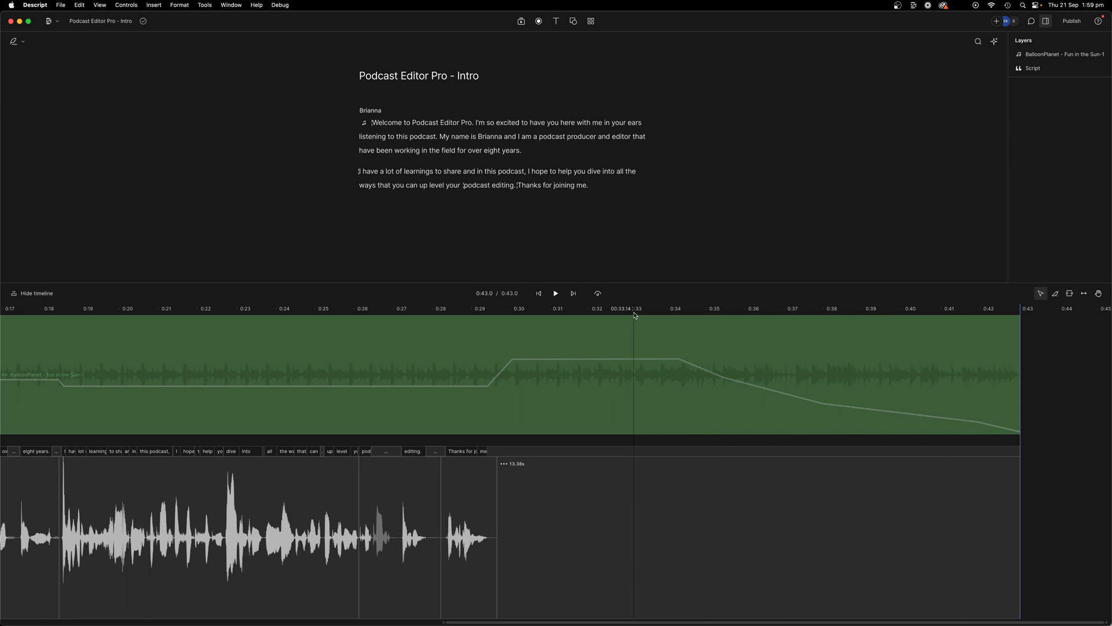
{"action": "scroll", "coordinate": [635, 365], "scroll_direction": "down", "scroll_amount": 5}
{"action": "scroll", "coordinate": [634, 365], "scroll_direction": "down", "scroll_amount": 5}
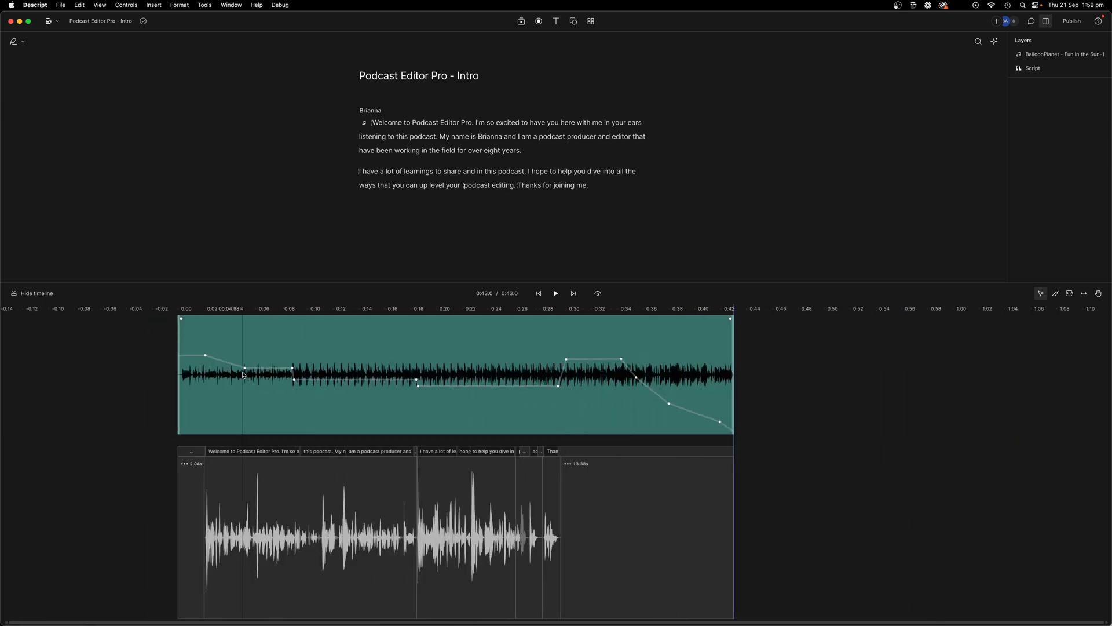
Open MP3 audio export and review format, metadata and advanced settings (44100 Hz, -16 LUFS).
{"action": "left_click", "coordinate": [590, 268]}
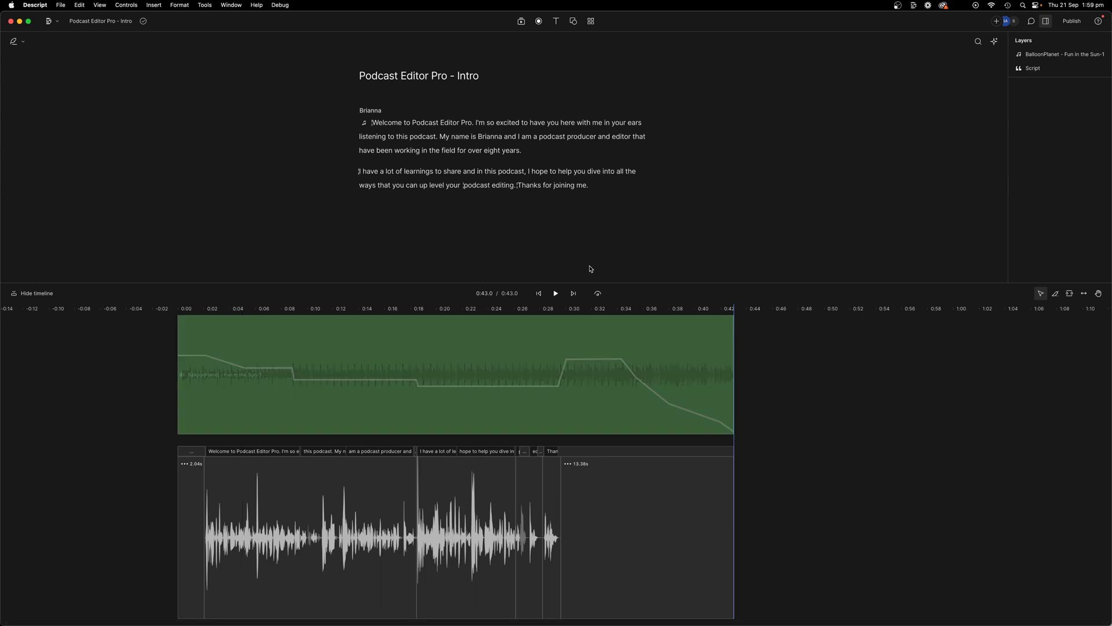
{"action": "left_click", "coordinate": [1075, 24]}
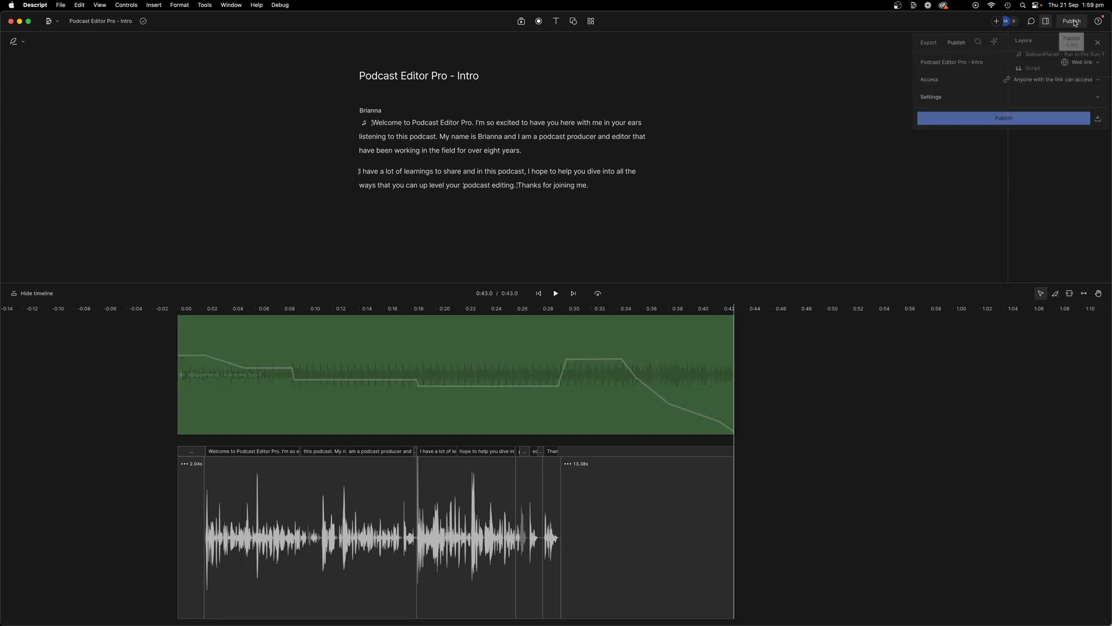
{"action": "left_click", "coordinate": [928, 43]}
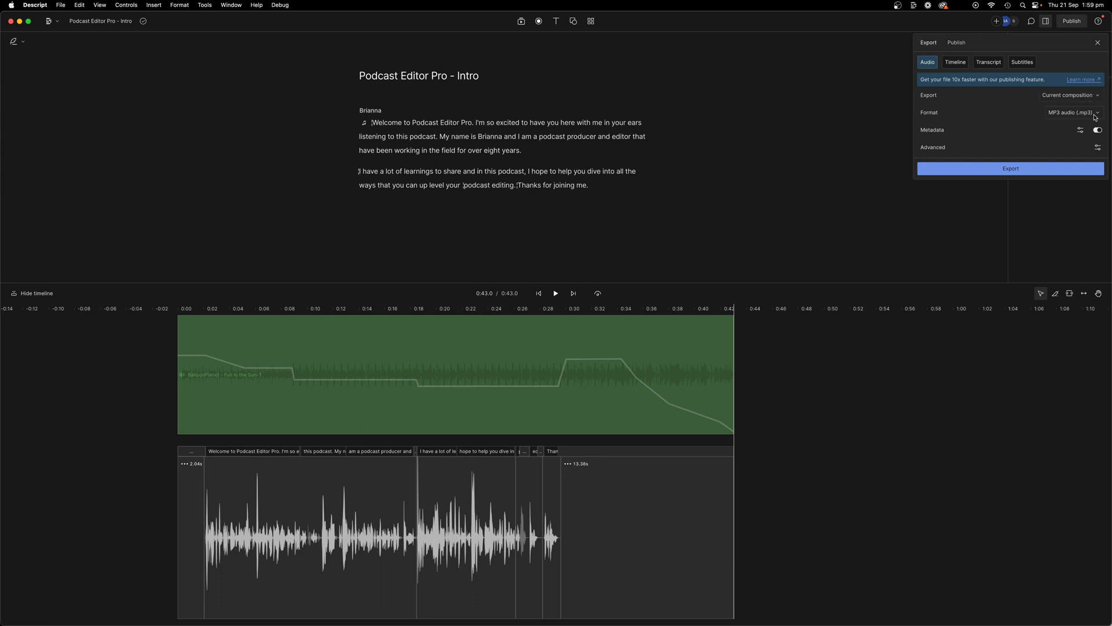
{"action": "left_click", "coordinate": [1095, 114]}
{"action": "left_click", "coordinate": [1081, 131]}
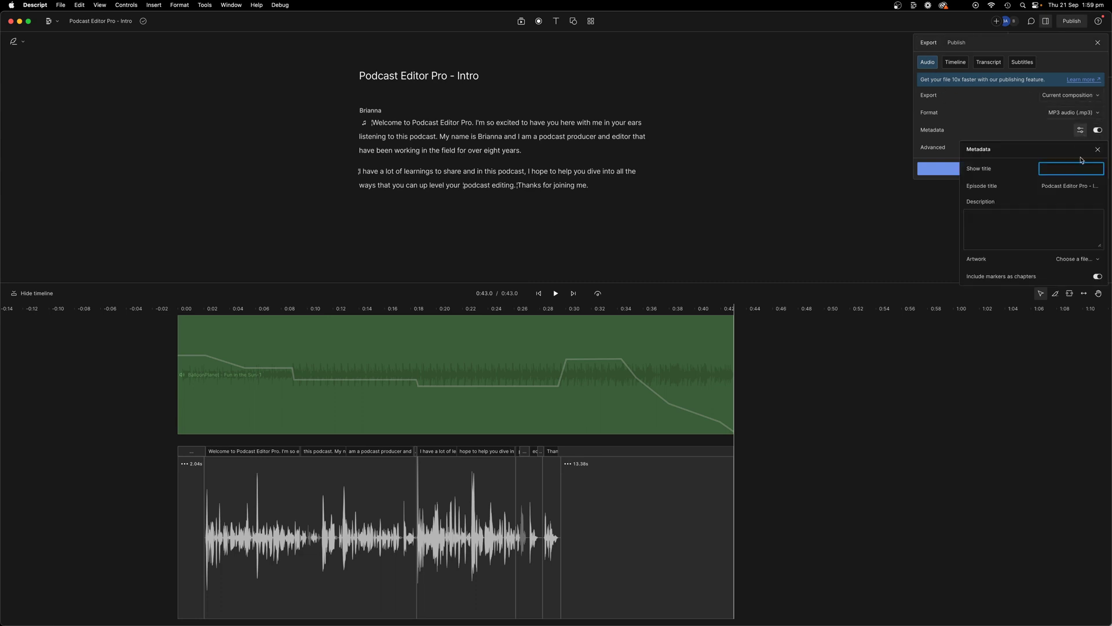
{"action": "left_click", "coordinate": [1100, 151]}
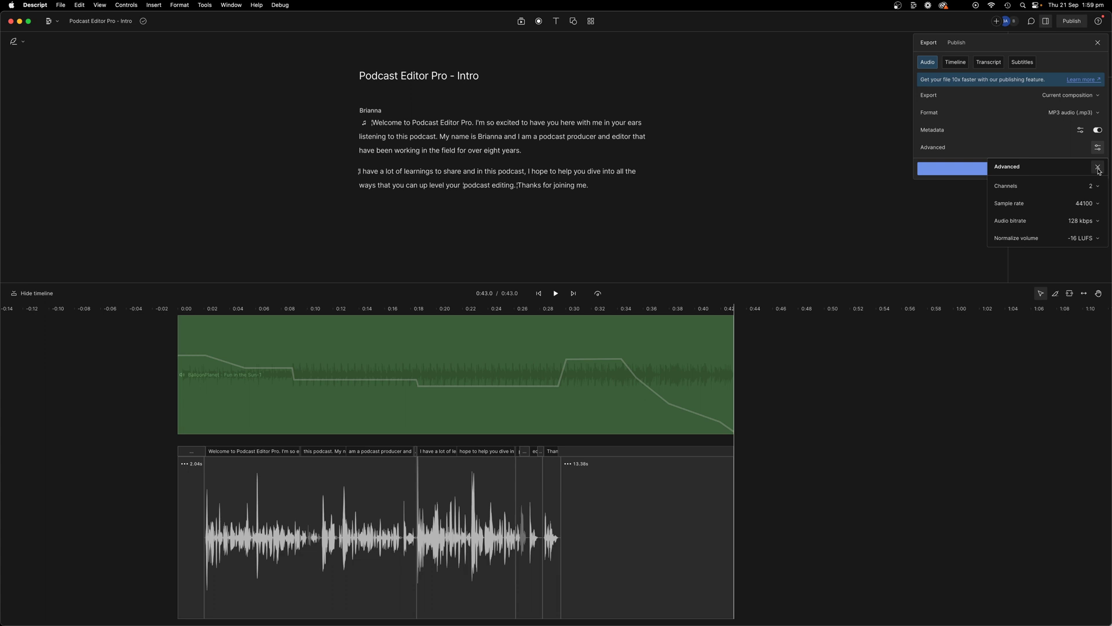
Export the intro as 'Podcast Editor Pro - Intro.mp3' into the Edits folder.
{"action": "left_click", "coordinate": [1098, 167]}
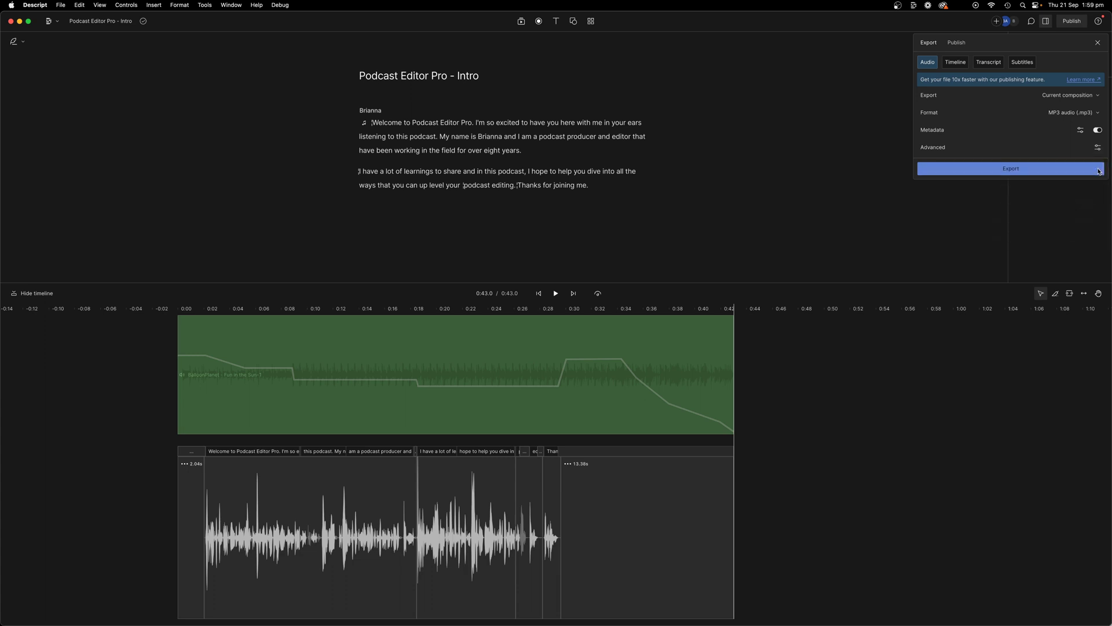
{"action": "left_click", "coordinate": [1018, 168]}
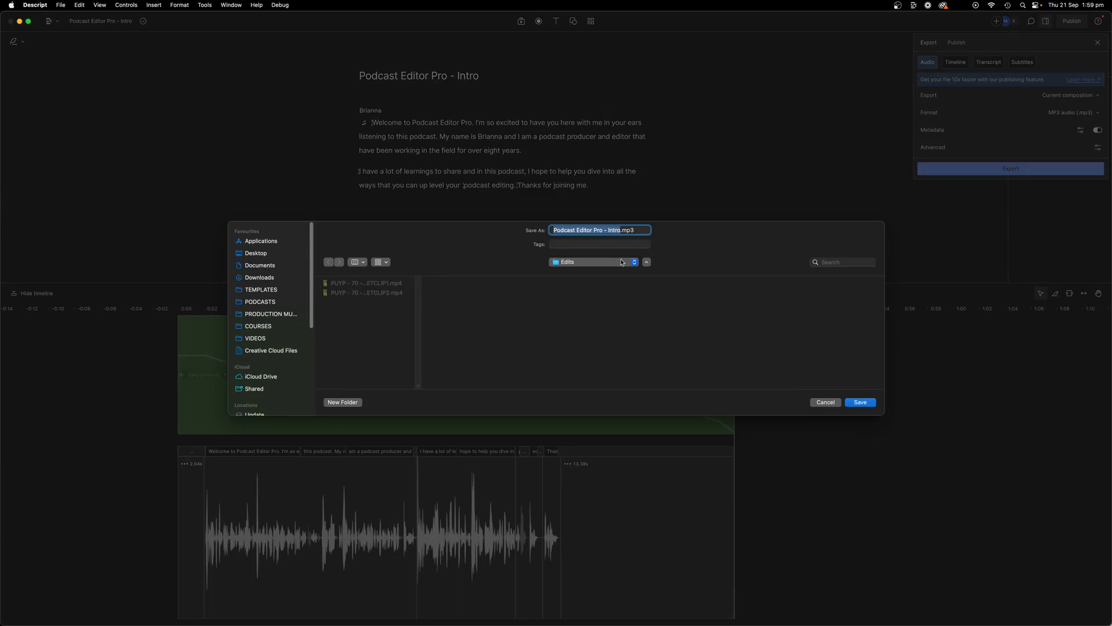
{"action": "key", "text": "Return"}
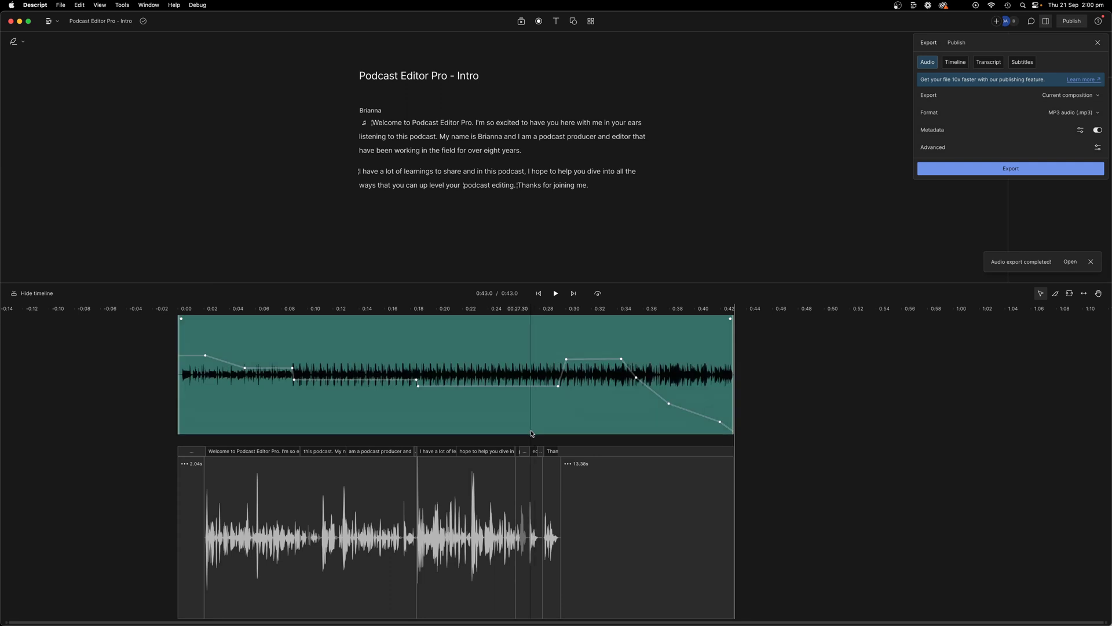
Close the export panel and duplicate the intro project.
{"action": "left_click", "coordinate": [385, 289]}
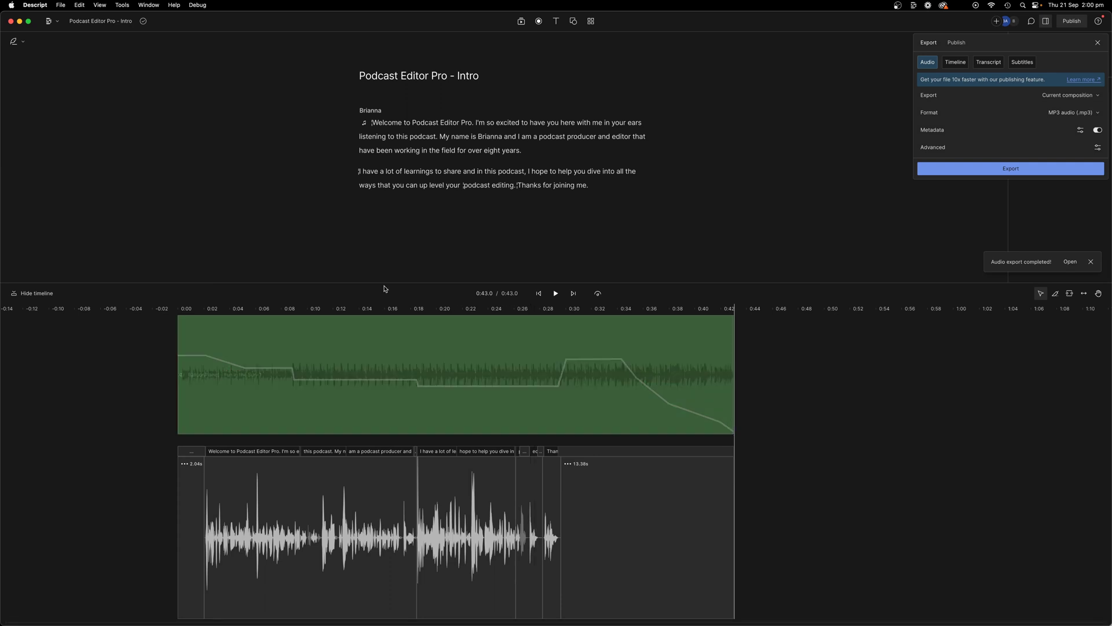
{"action": "left_click", "coordinate": [85, 27]}
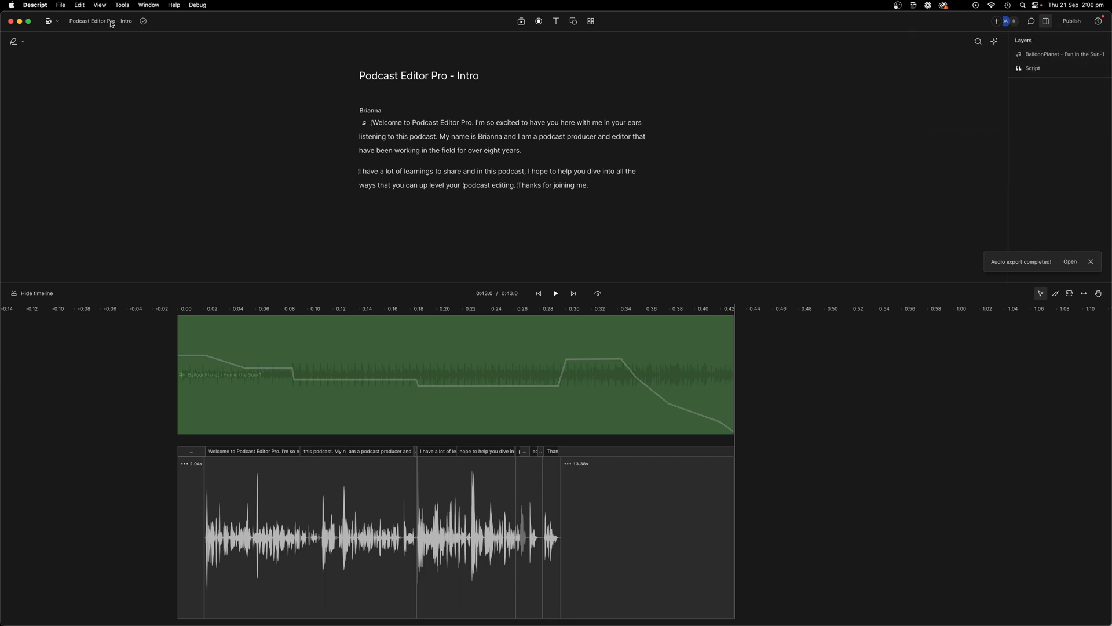
{"action": "left_click", "coordinate": [126, 21]}
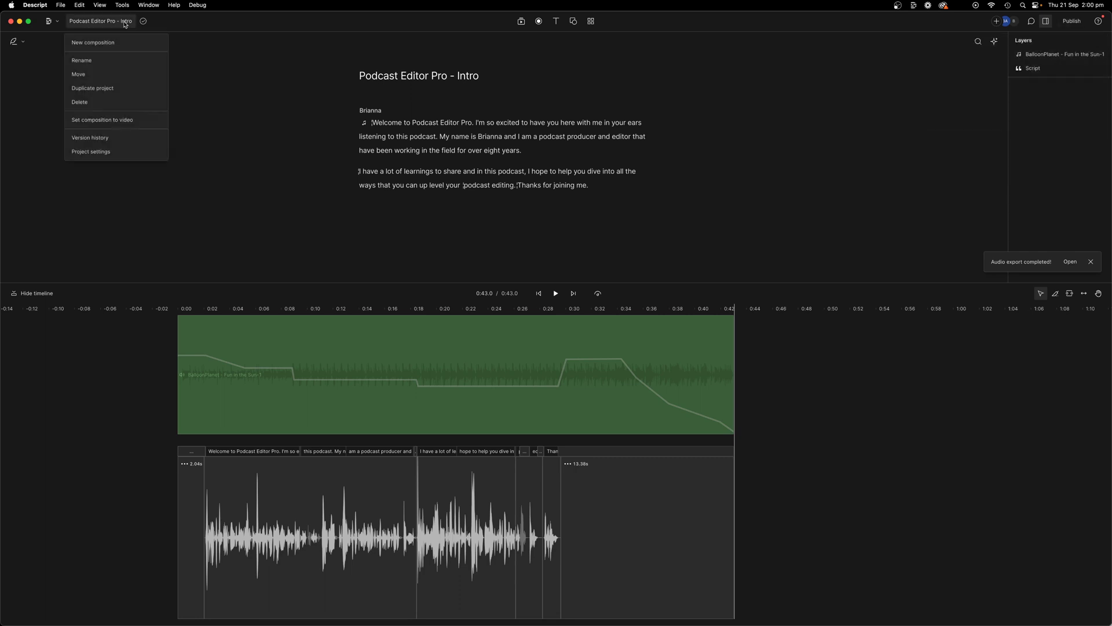
{"action": "left_click", "coordinate": [109, 90]}
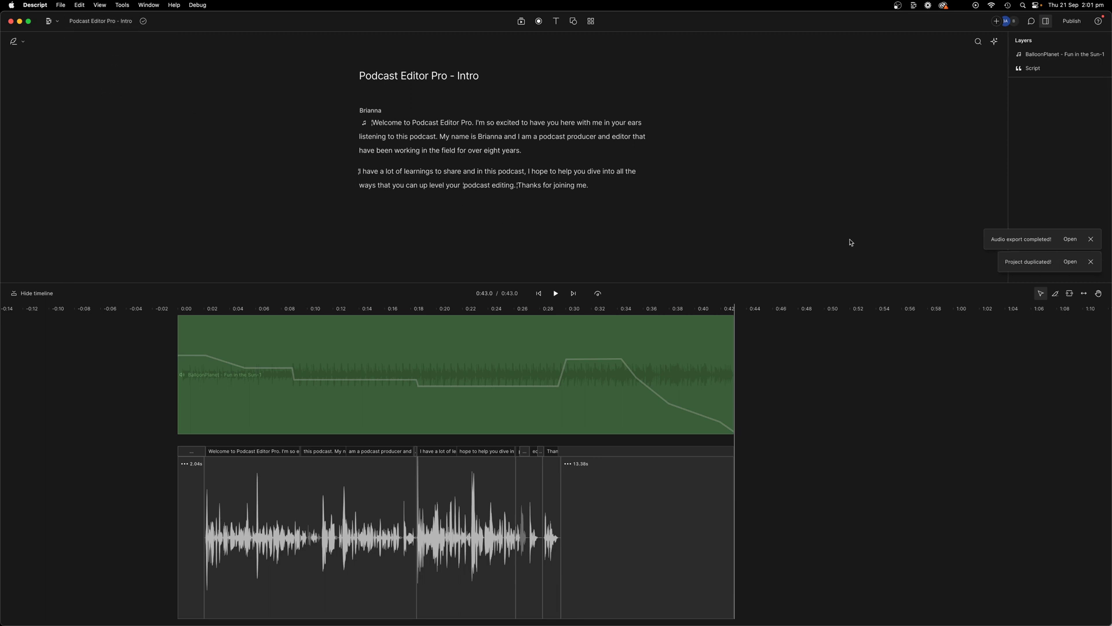
Open the duplicate titled 'Podcast Editor Pro - Outro' and position its window.
{"action": "left_click", "coordinate": [1070, 261]}
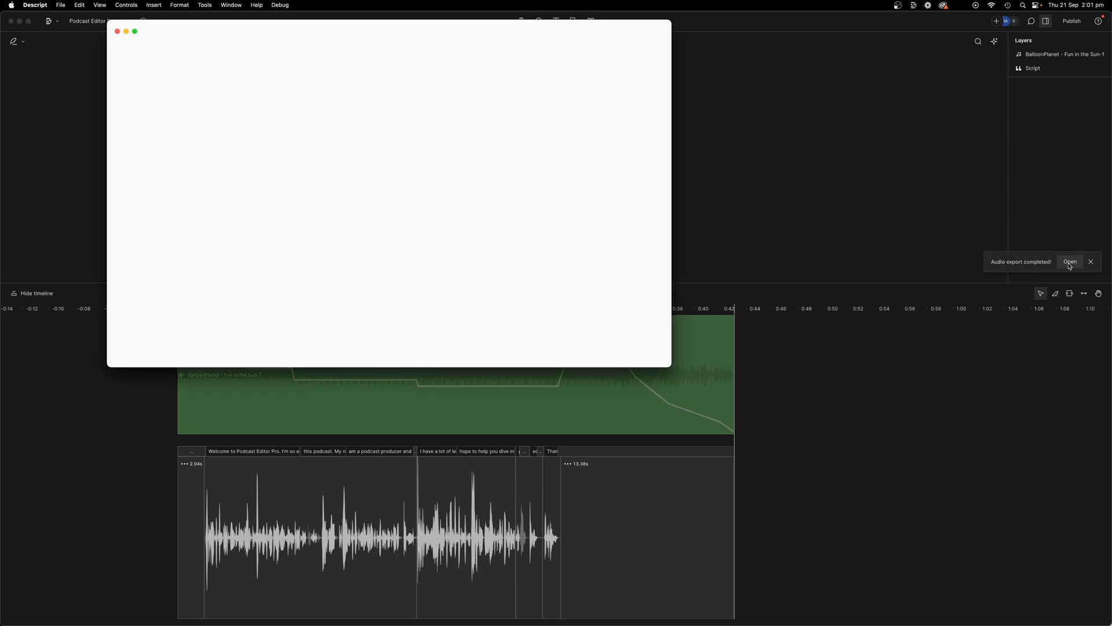
{"action": "double_click", "coordinate": [491, 75]}
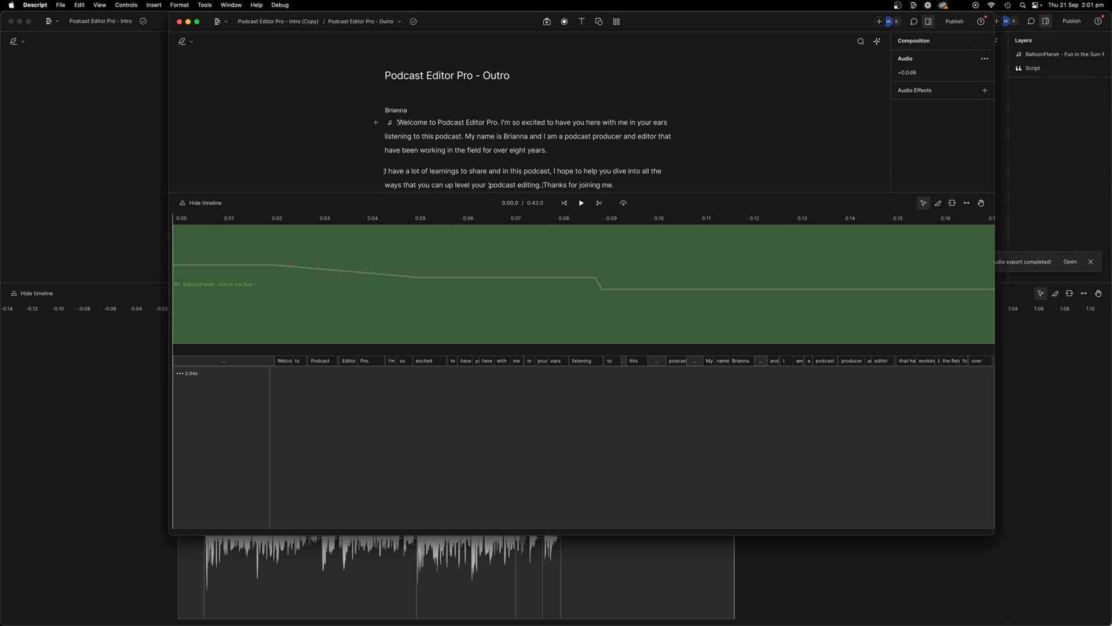
{"action": "left_click_drag", "start_coordinate": [201, 16], "coordinate": [54, 16]}
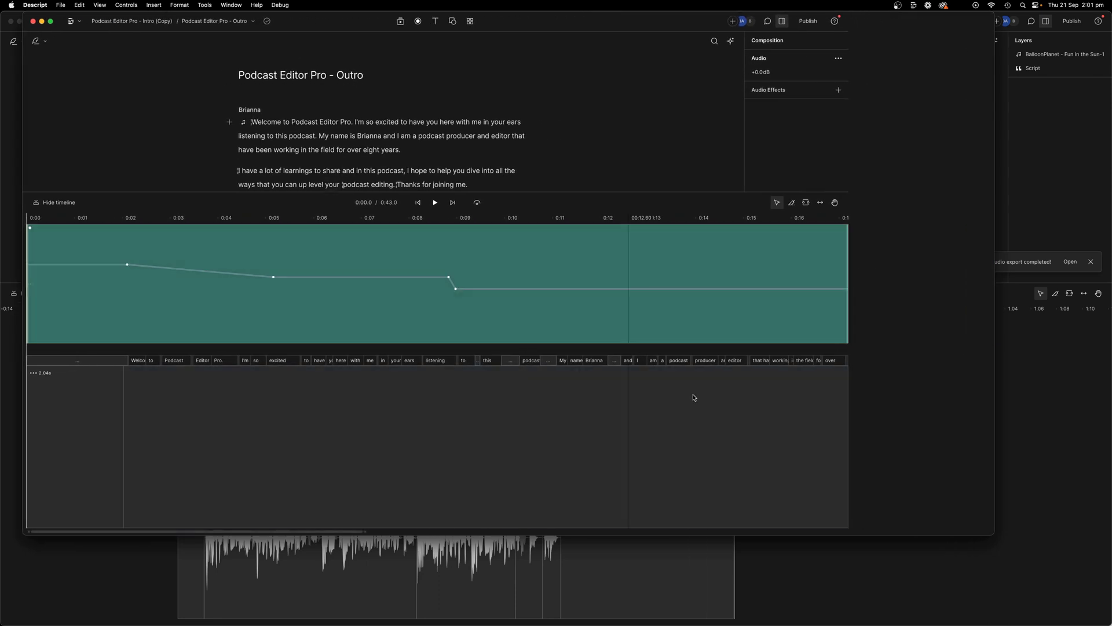
Delete the narration clips, including 'Thanks for joining me' and 'I have a lot of learnings'.
{"action": "left_click", "coordinate": [695, 396]}
{"action": "left_click_drag", "start_coordinate": [696, 395], "coordinate": [813, 417]}
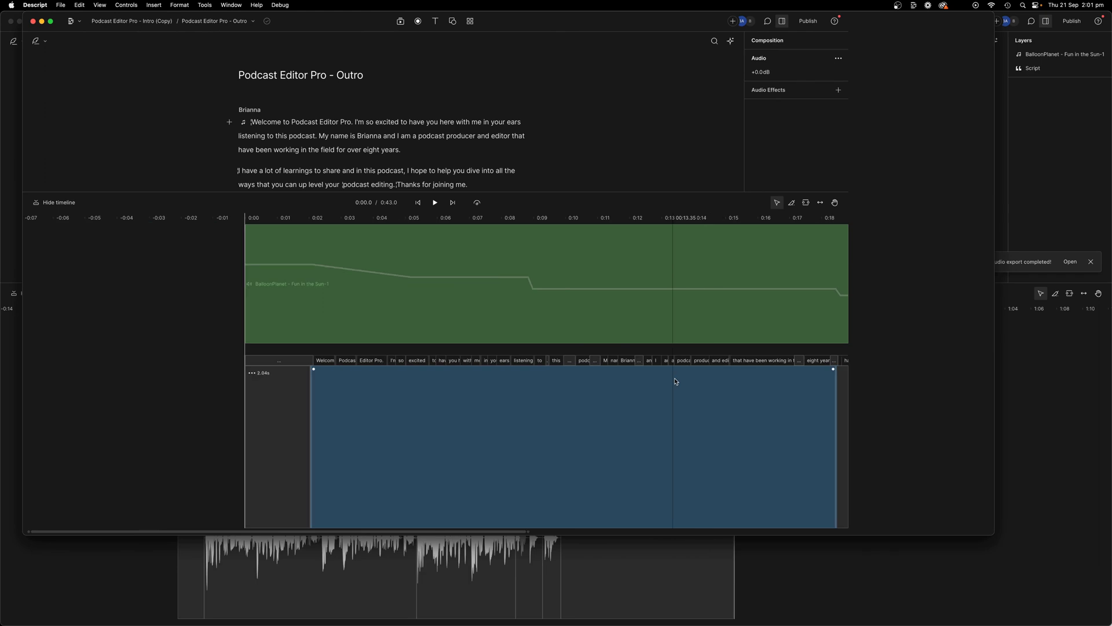
{"action": "scroll", "coordinate": [813, 418], "scroll_direction": "down", "scroll_amount": 5}
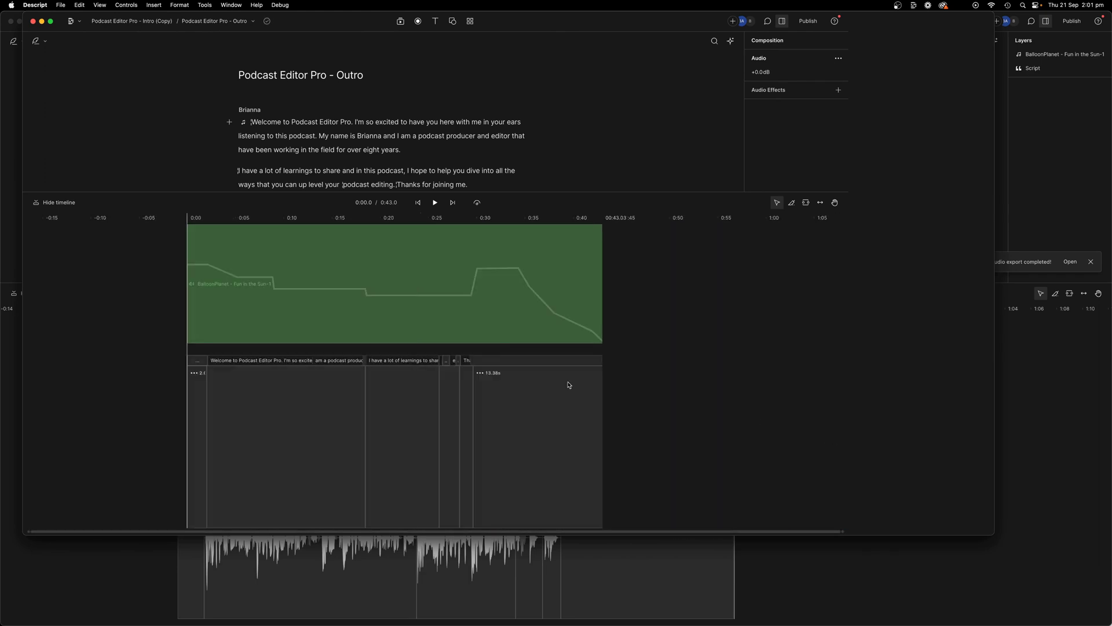
{"action": "left_click", "coordinate": [485, 337]}
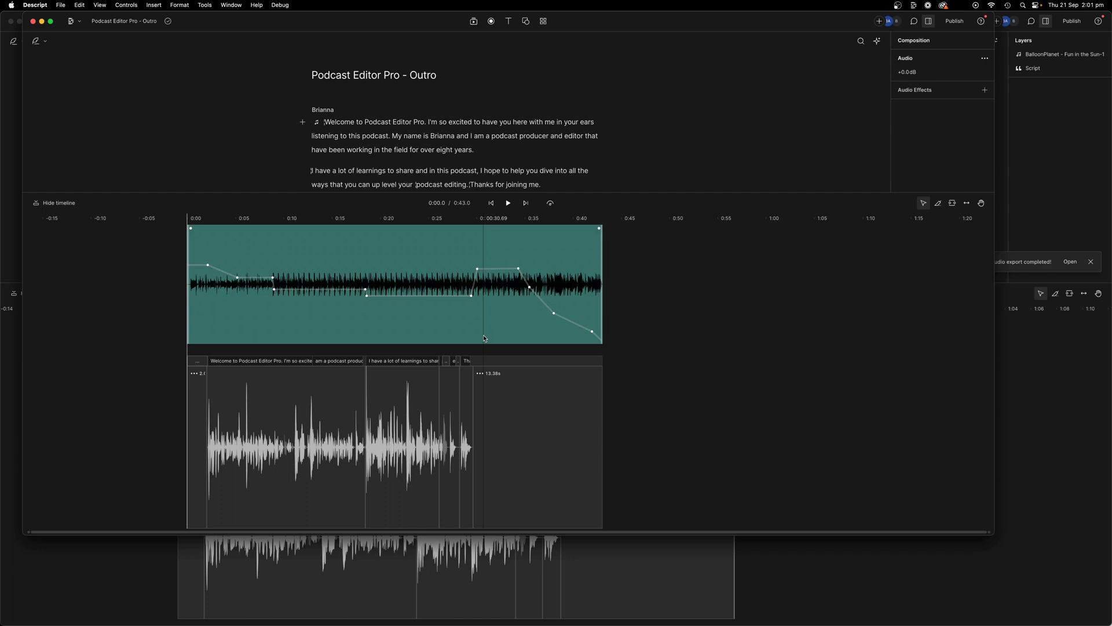
{"action": "left_click", "coordinate": [404, 418]}
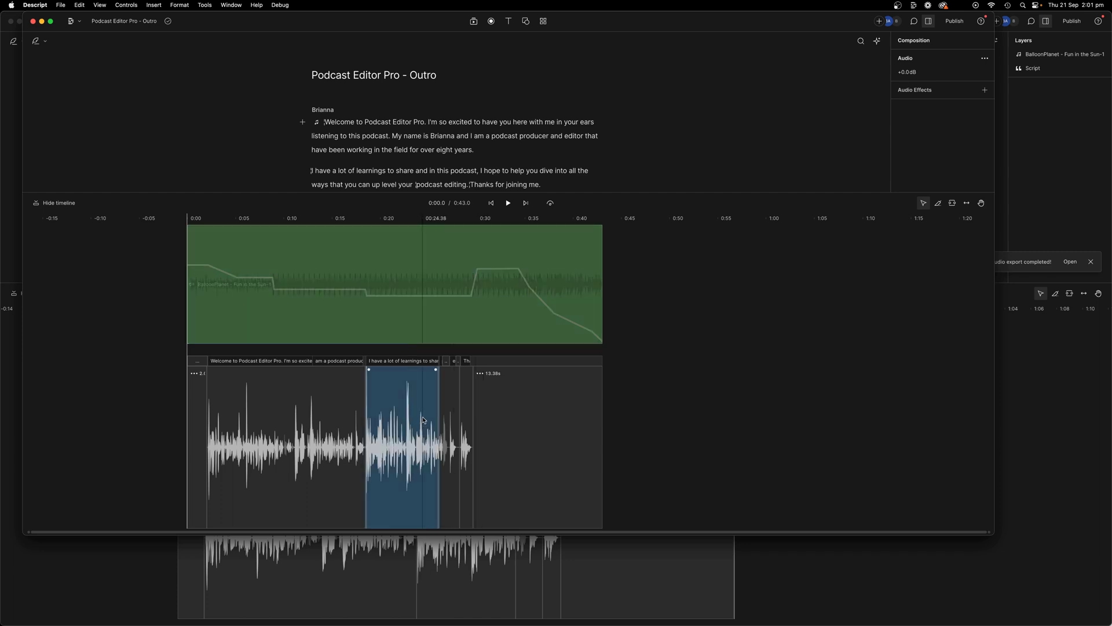
{"action": "left_click", "coordinate": [462, 426]}
{"action": "key", "text": "BackSpace"}
{"action": "key", "text": "BackSpace"}
{"action": "left_click", "coordinate": [504, 443]}
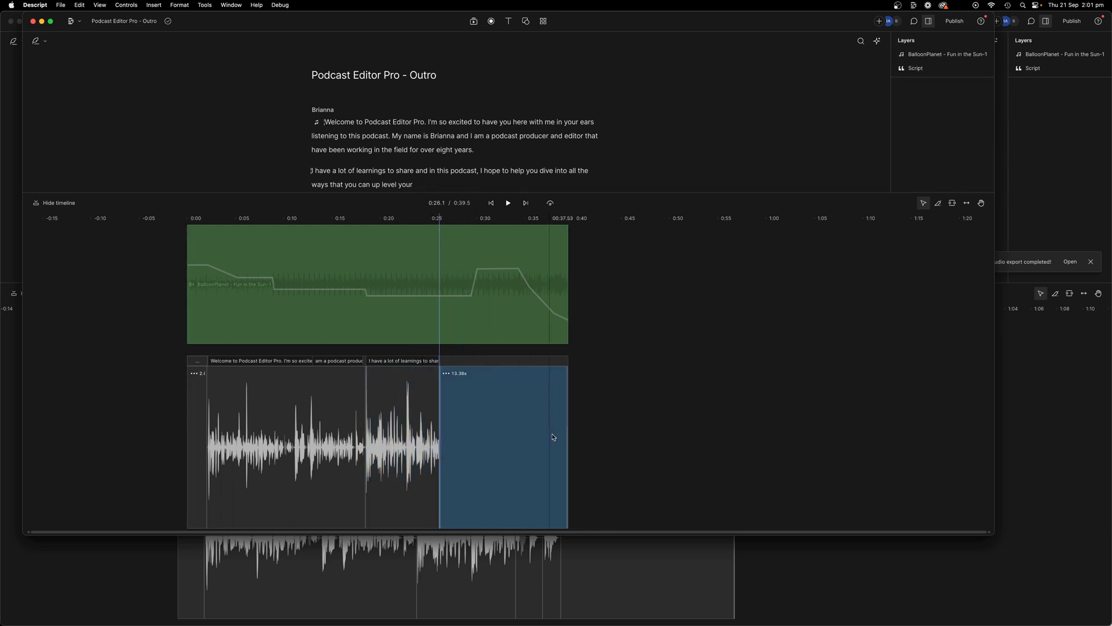
{"action": "left_click_drag", "start_coordinate": [568, 441], "coordinate": [933, 426]}
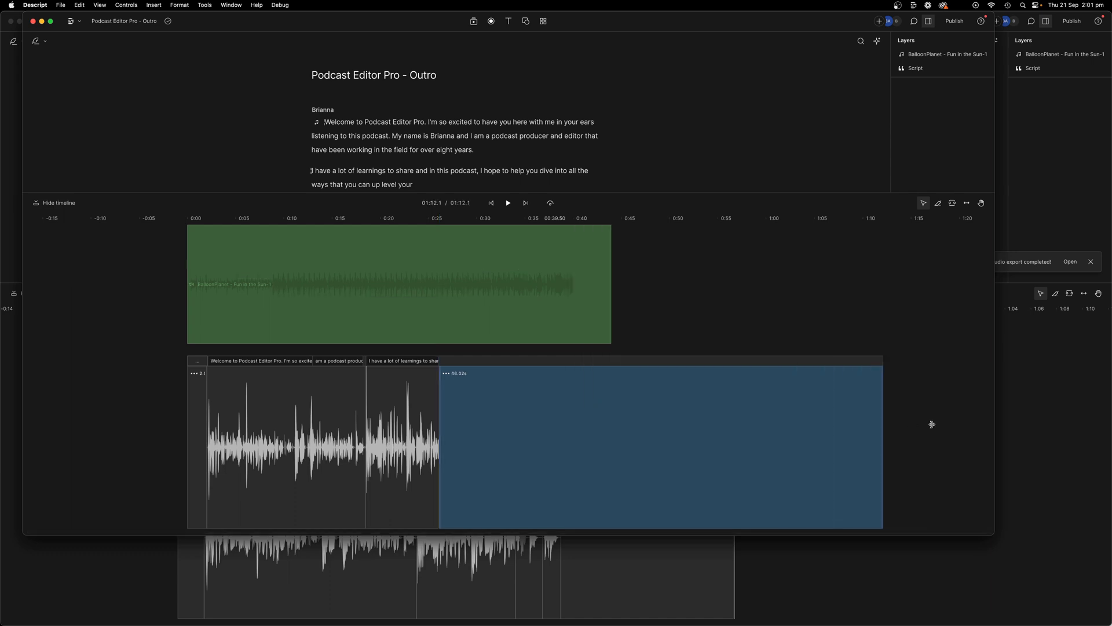
{"action": "left_click", "coordinate": [405, 434]}
{"action": "key", "text": "BackSpace"}
{"action": "key", "text": "BackSpace"}
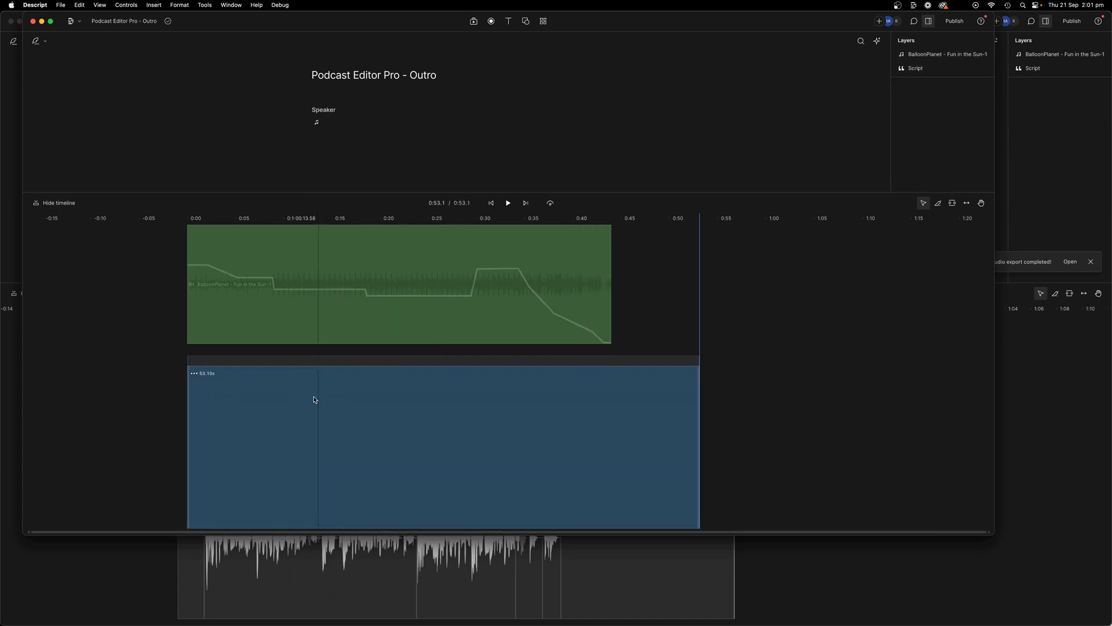
{"action": "left_click", "coordinate": [417, 288]}
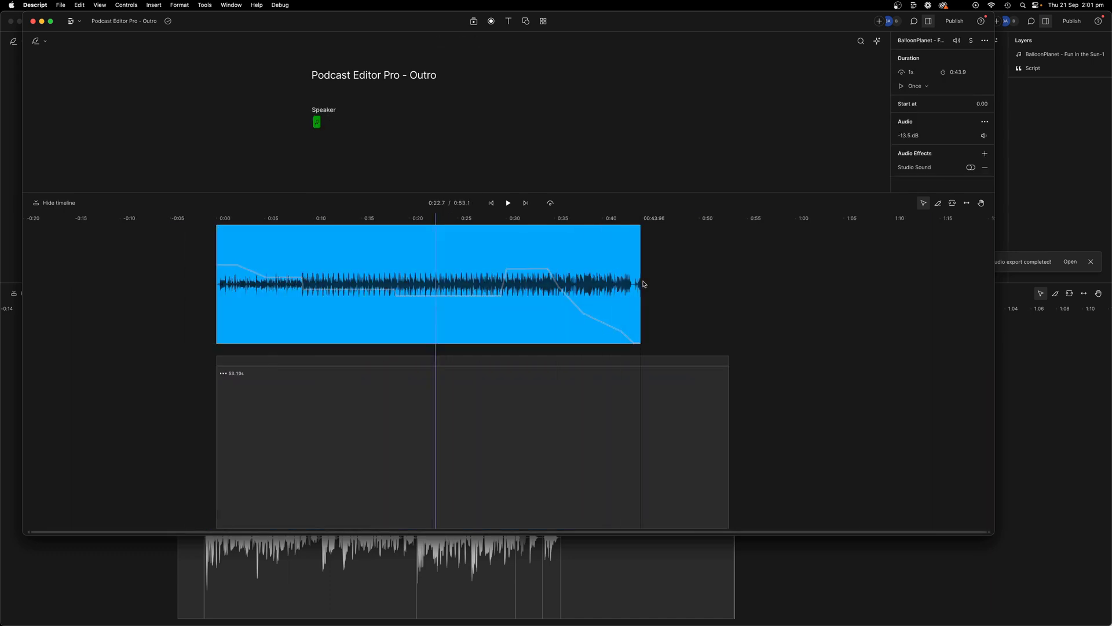
Lengthen the music clip to about 2:31.
{"action": "mouse_move", "coordinate": [639, 287]}
{"action": "left_mouse_down"}
{"action": "mouse_move", "coordinate": [1049, 289]}
{"action": "mouse_move", "coordinate": [795, 295]}
{"action": "mouse_move", "coordinate": [990, 296]}
{"action": "left_mouse_up"}
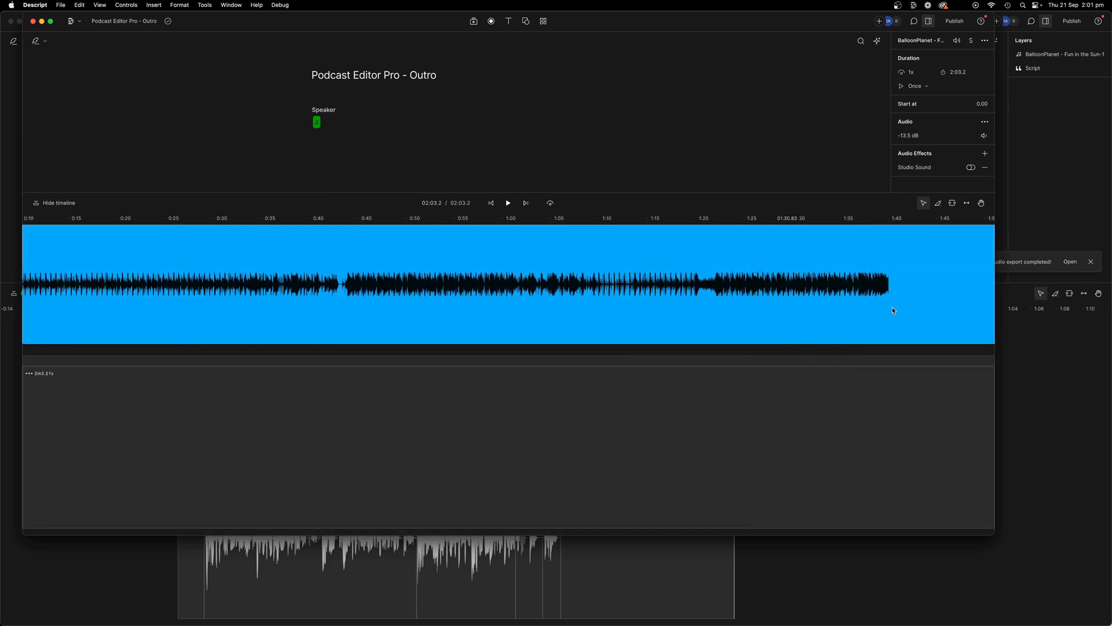
{"action": "scroll", "coordinate": [813, 324], "scroll_direction": "down", "scroll_amount": 5}
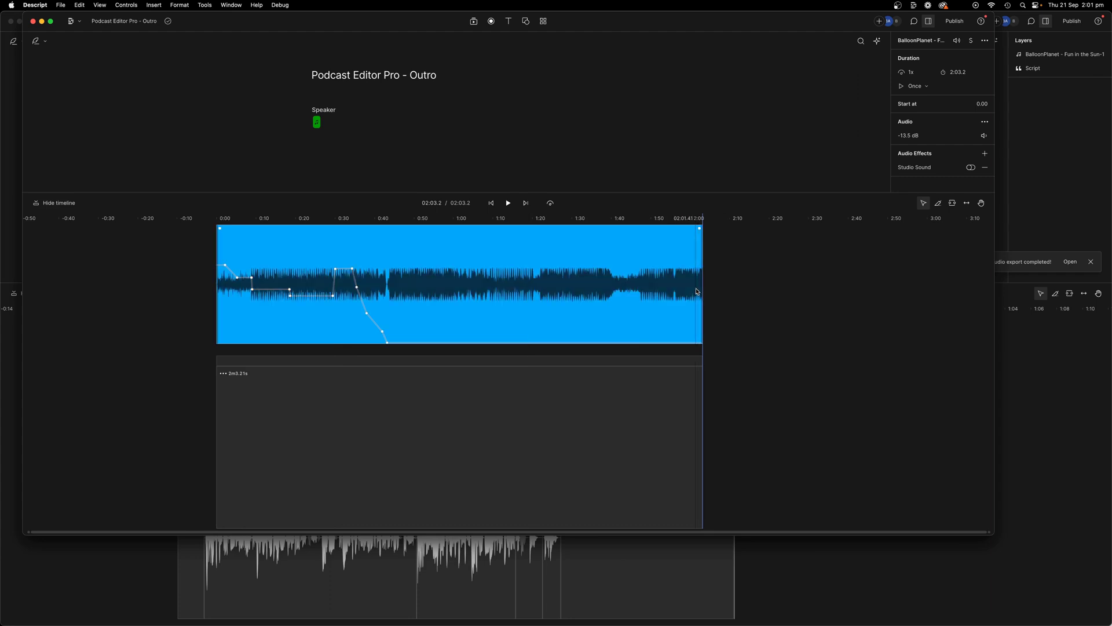
{"action": "left_click", "coordinate": [801, 284]}
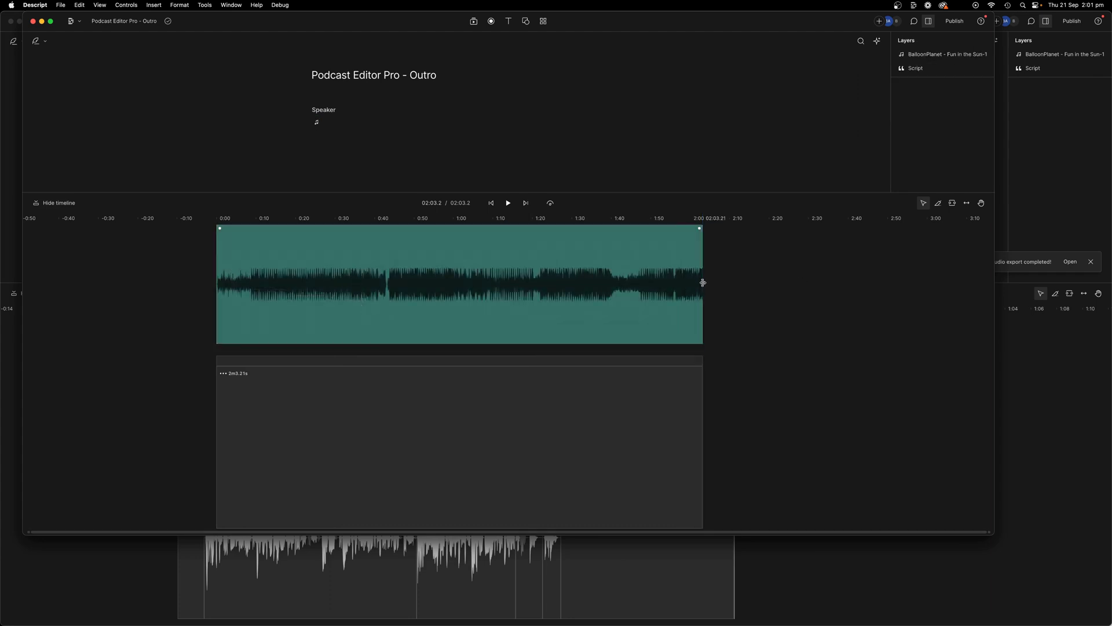
{"action": "left_click_drag", "start_coordinate": [703, 282], "coordinate": [817, 286]}
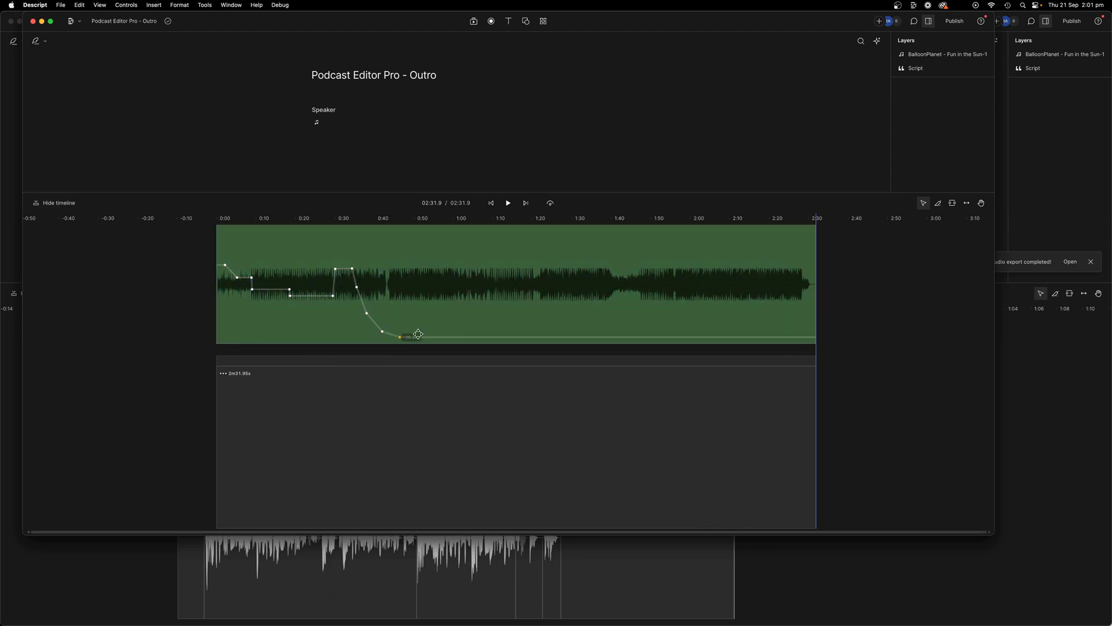
Move the volume points toward the end and trim the music to its final 35.7 seconds.
{"action": "left_click_drag", "start_coordinate": [389, 338], "coordinate": [801, 275]}
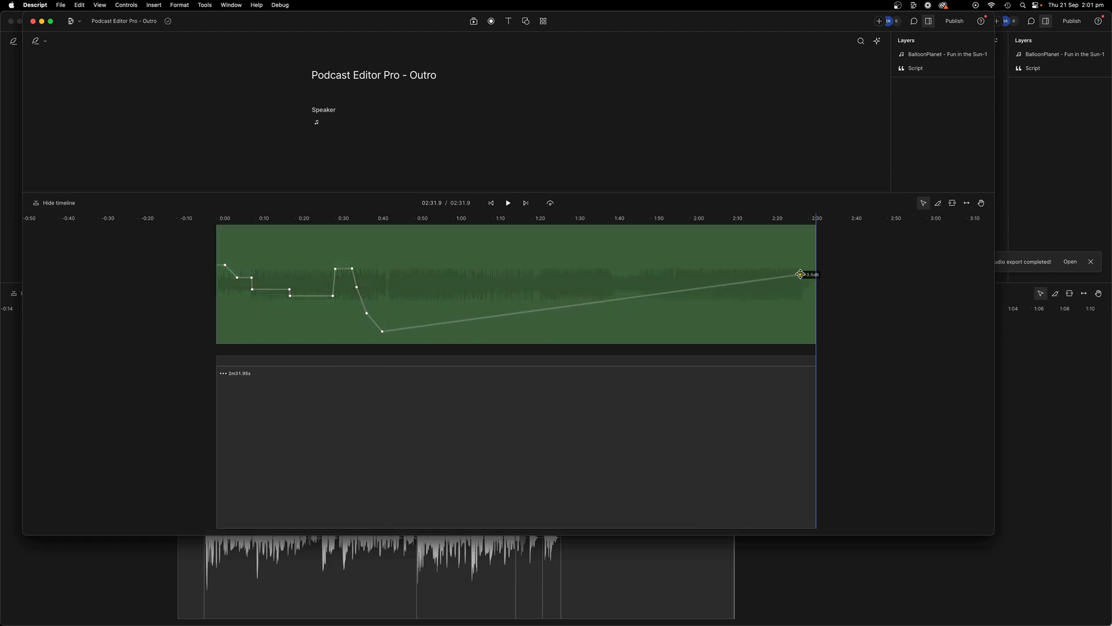
{"action": "left_click", "coordinate": [367, 329]}
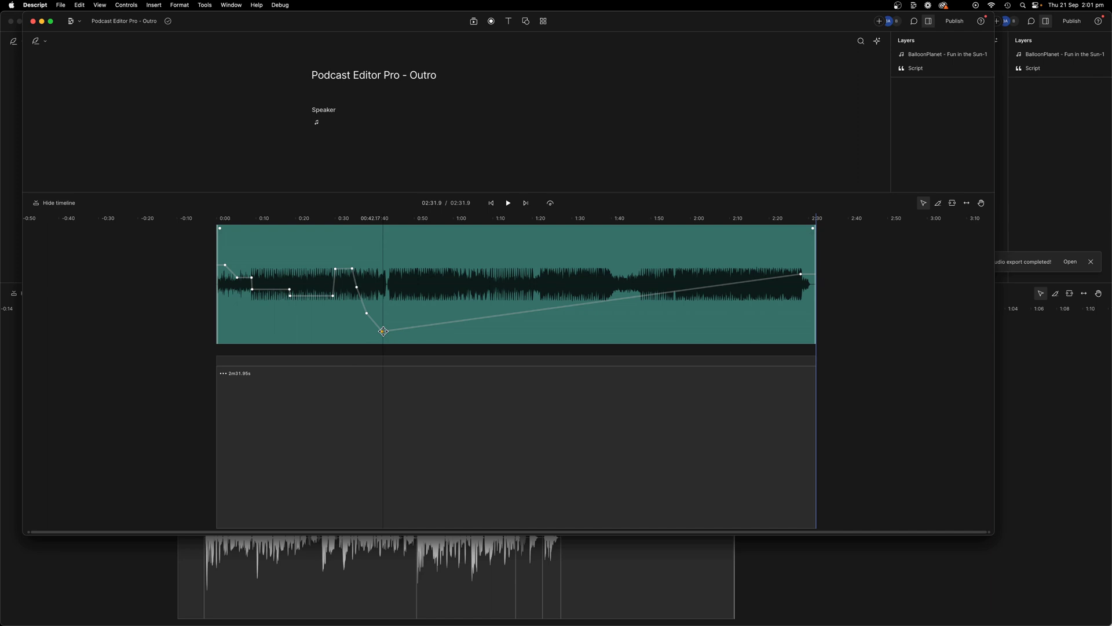
{"action": "left_click_drag", "start_coordinate": [383, 331], "coordinate": [763, 299]}
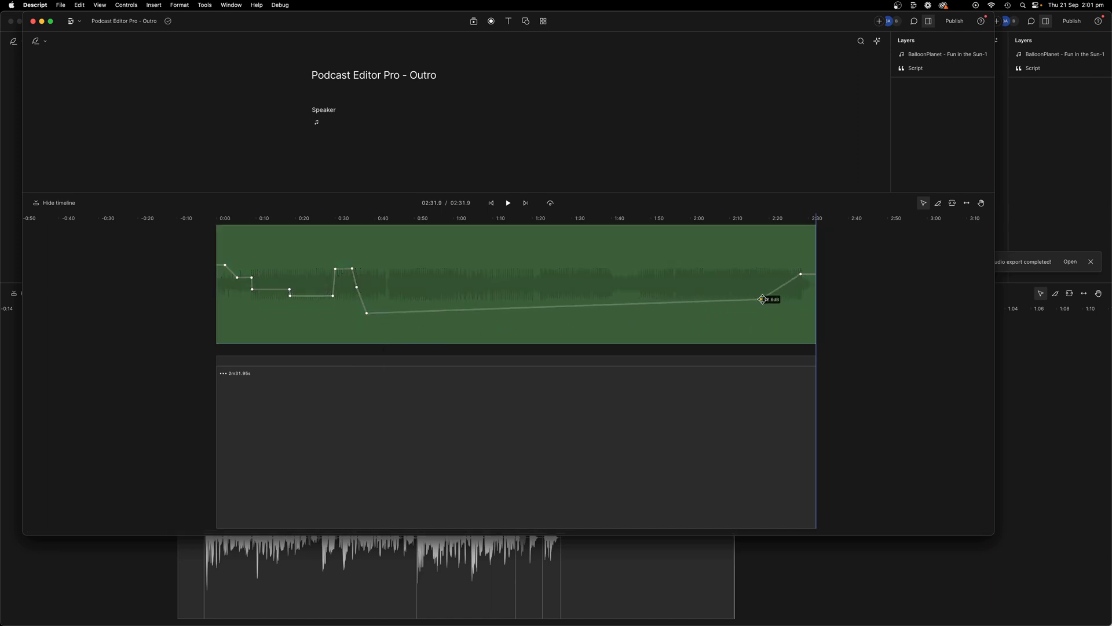
{"action": "left_click", "coordinate": [354, 304]}
{"action": "left_click_drag", "start_coordinate": [366, 314], "coordinate": [708, 318]}
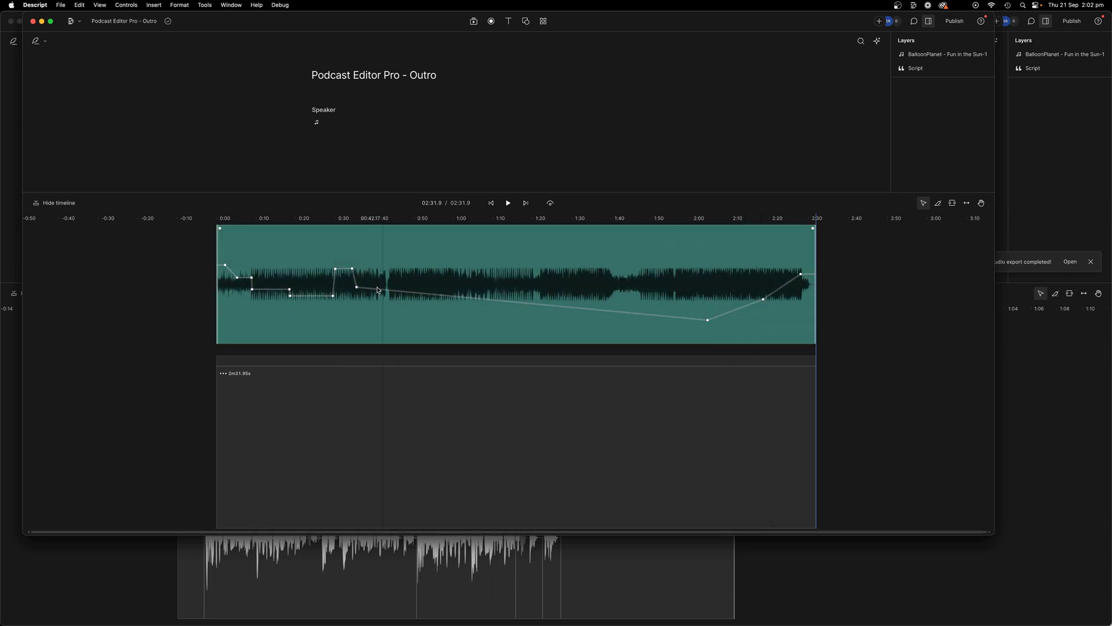
{"action": "left_click_drag", "start_coordinate": [218, 282], "coordinate": [673, 279]}
{"action": "left_click", "coordinate": [742, 272]}
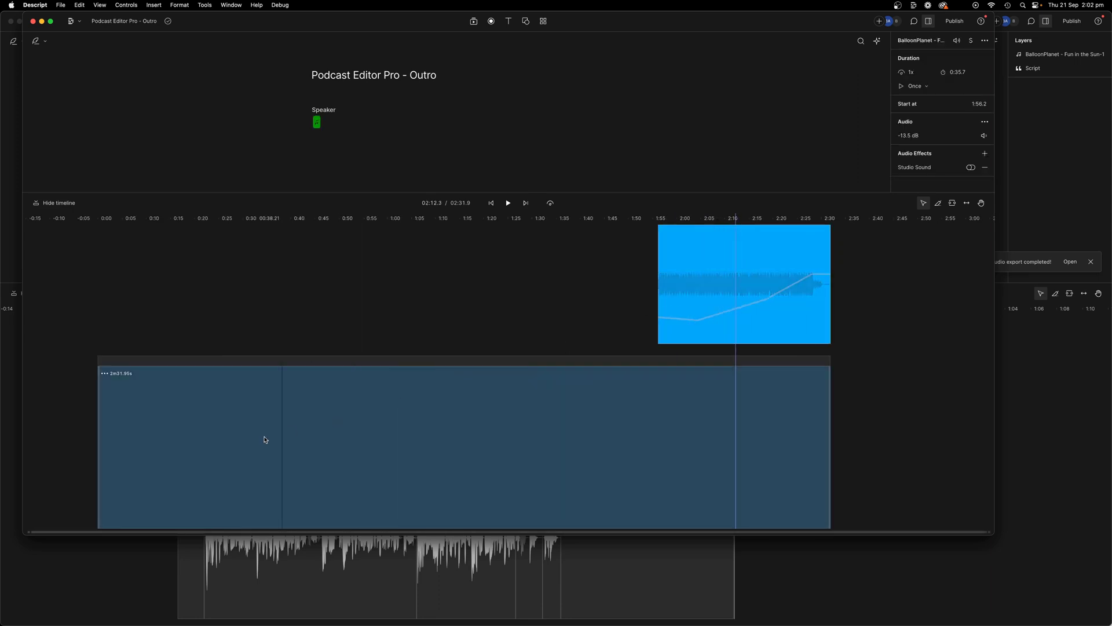
{"action": "scroll", "coordinate": [704, 287], "scroll_direction": "up", "scroll_amount": 3}
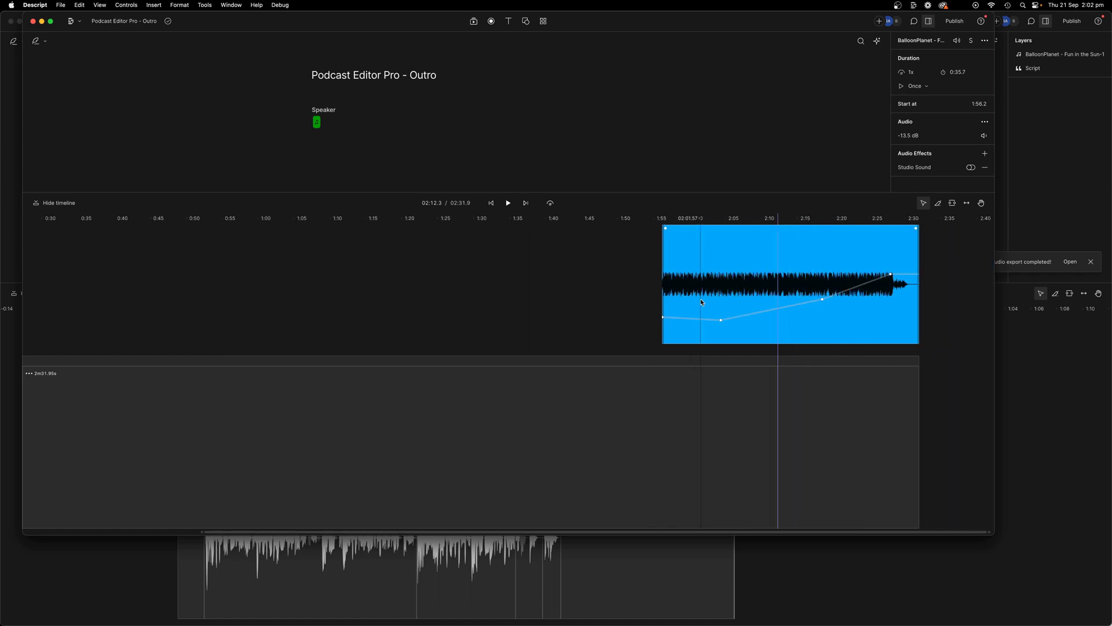
{"action": "scroll", "coordinate": [700, 298], "scroll_direction": "down", "scroll_amount": 3}
Trim the composition to 35.6 seconds and drop the music's starting volume to -33 dB.
{"action": "left_click_drag", "start_coordinate": [74, 421], "coordinate": [632, 403]}
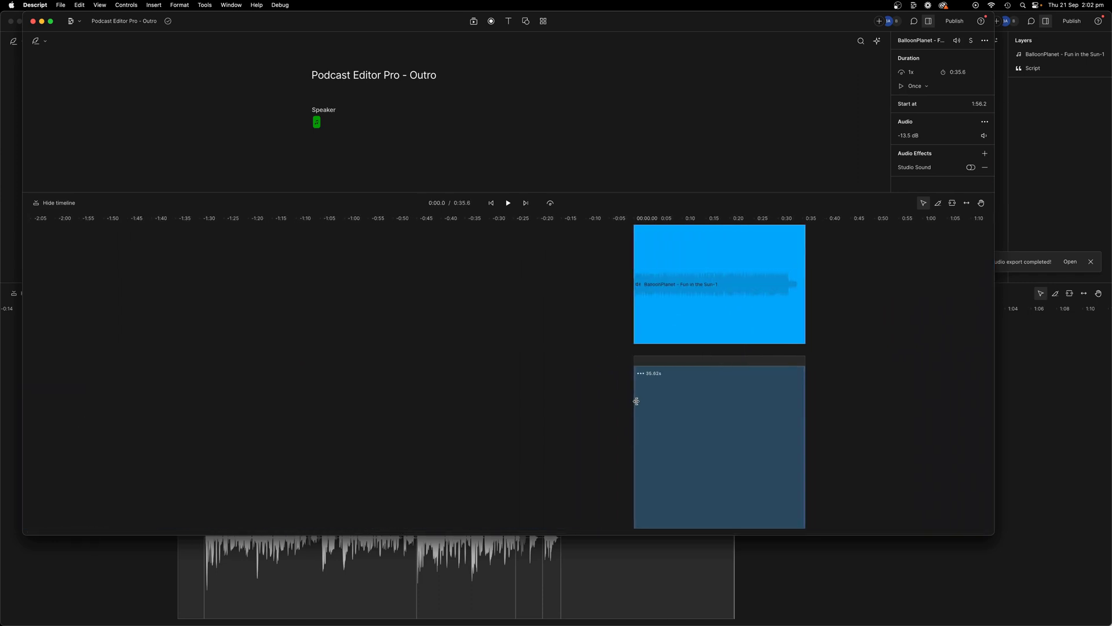
{"action": "scroll", "coordinate": [644, 401], "scroll_direction": "up", "scroll_amount": 4}
{"action": "scroll", "coordinate": [568, 388], "scroll_direction": "down", "scroll_amount": 4}
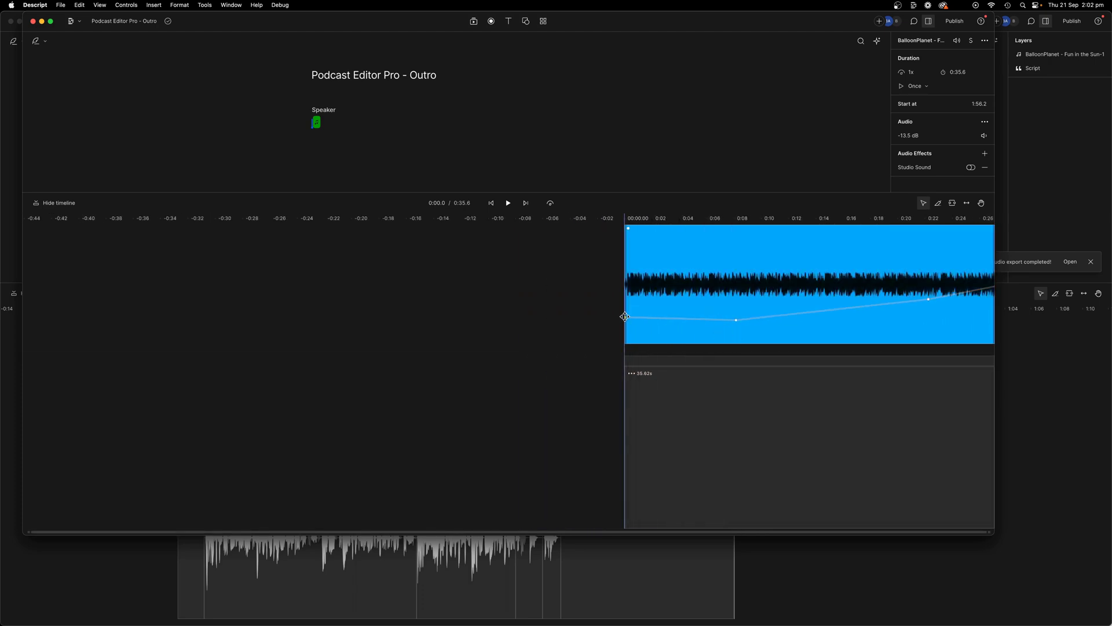
{"action": "left_click_drag", "start_coordinate": [626, 318], "coordinate": [630, 341]}
{"action": "scroll", "coordinate": [628, 355], "scroll_direction": "down", "scroll_amount": 3}
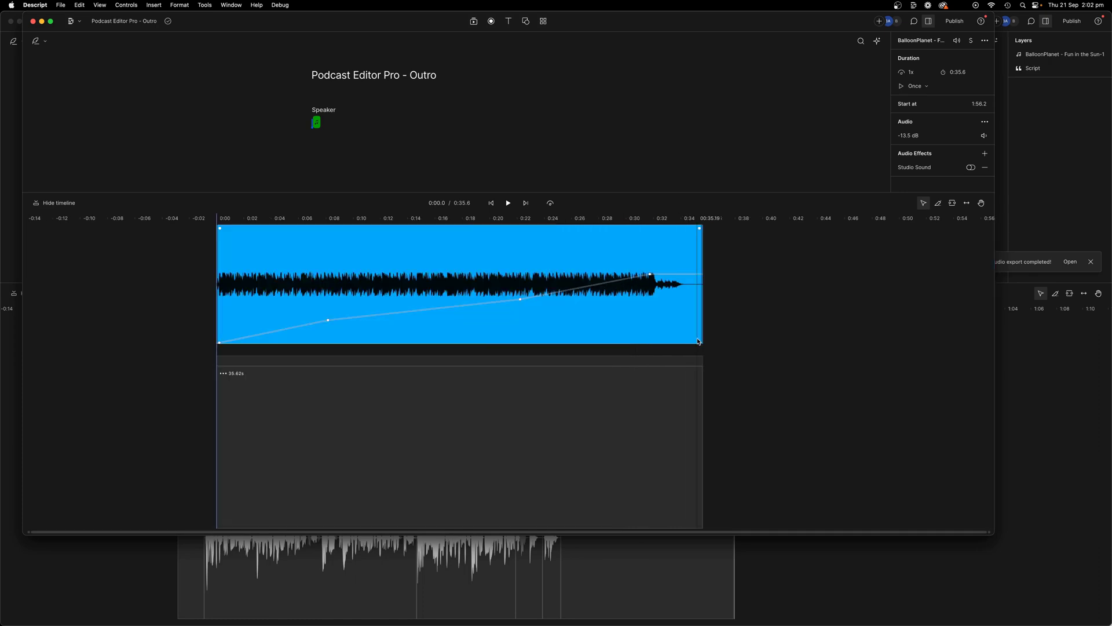
{"action": "scroll", "coordinate": [347, 304], "scroll_direction": "down", "scroll_amount": 3}
Preview the outro and delay the volume rise so the music jumps loud near 31 seconds.
{"action": "left_click", "coordinate": [242, 302]}
{"action": "key", "text": "space"}
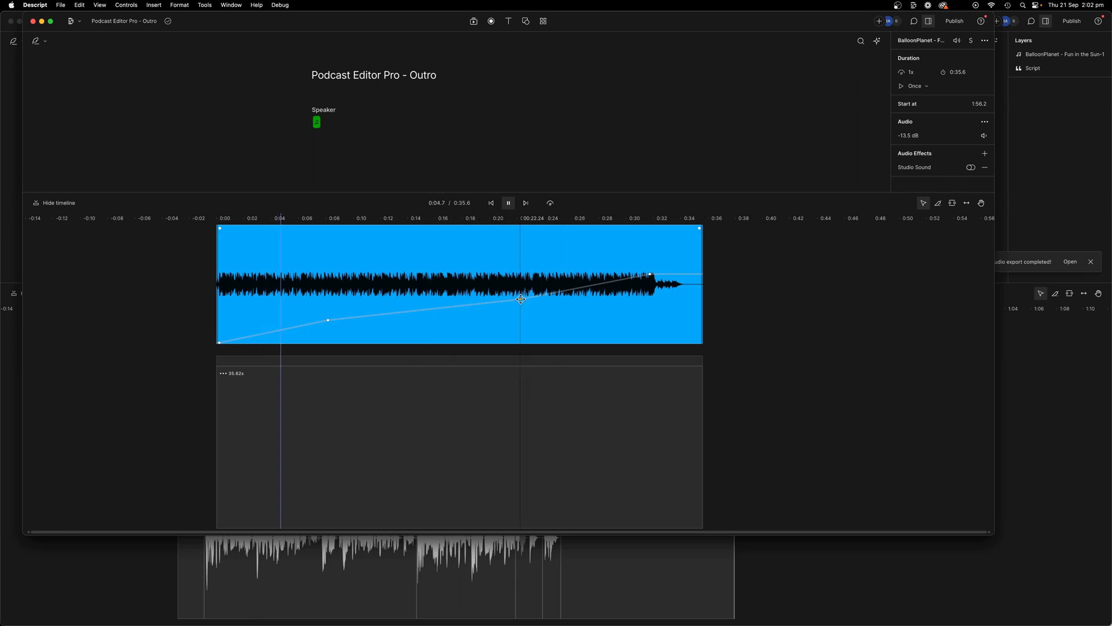
{"action": "left_click_drag", "start_coordinate": [530, 304], "coordinate": [570, 301]}
{"action": "left_click", "coordinate": [295, 280]}
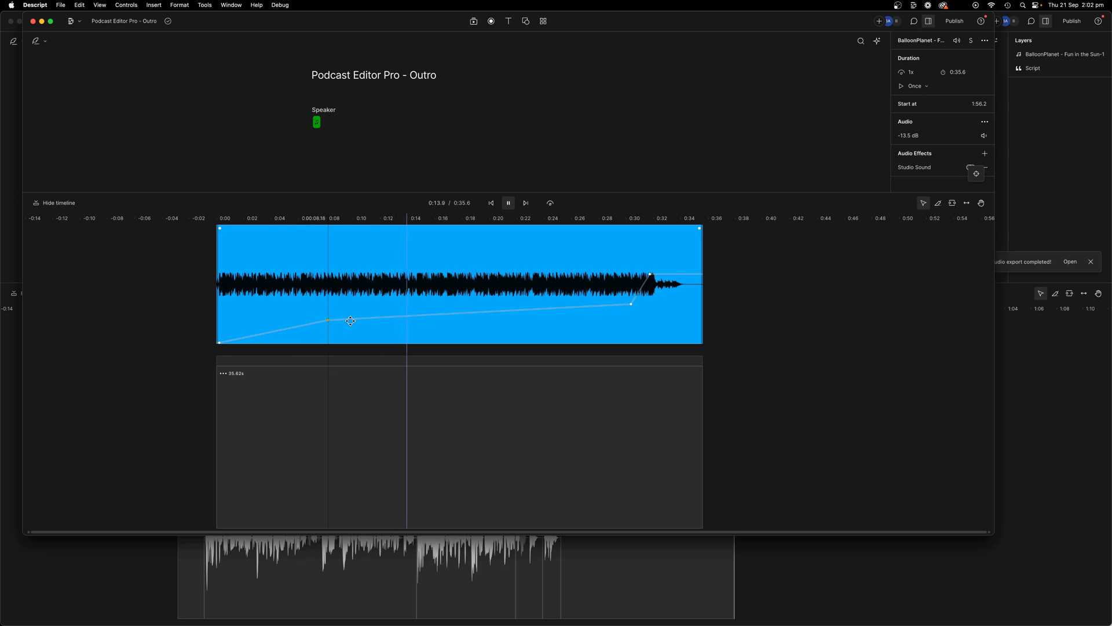
{"action": "left_click_drag", "start_coordinate": [330, 321], "coordinate": [517, 324]}
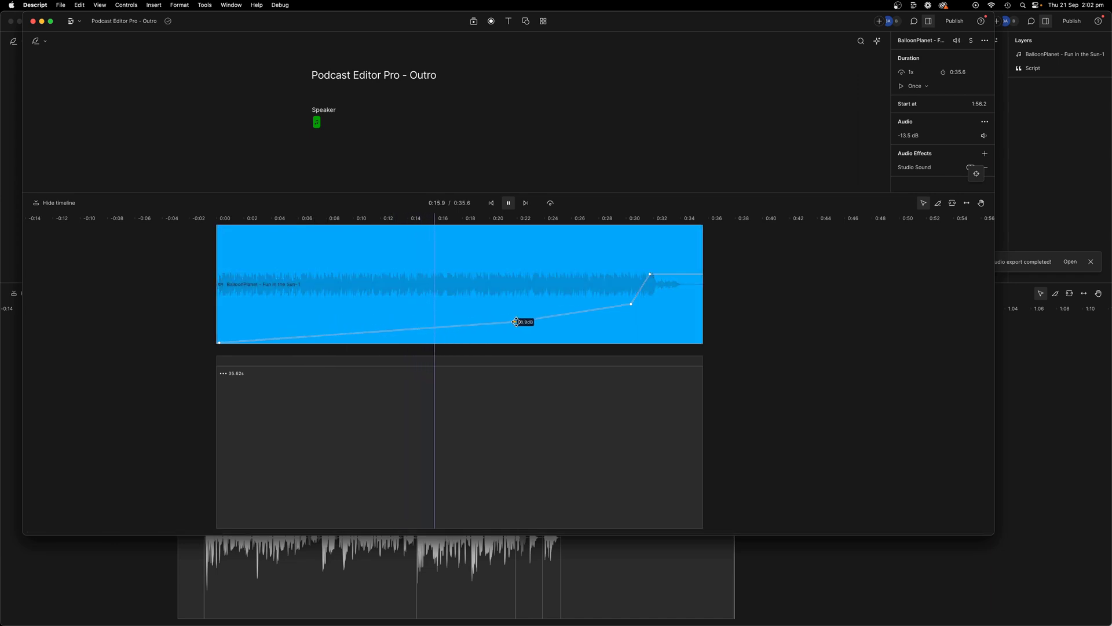
{"action": "left_click", "coordinate": [519, 285]}
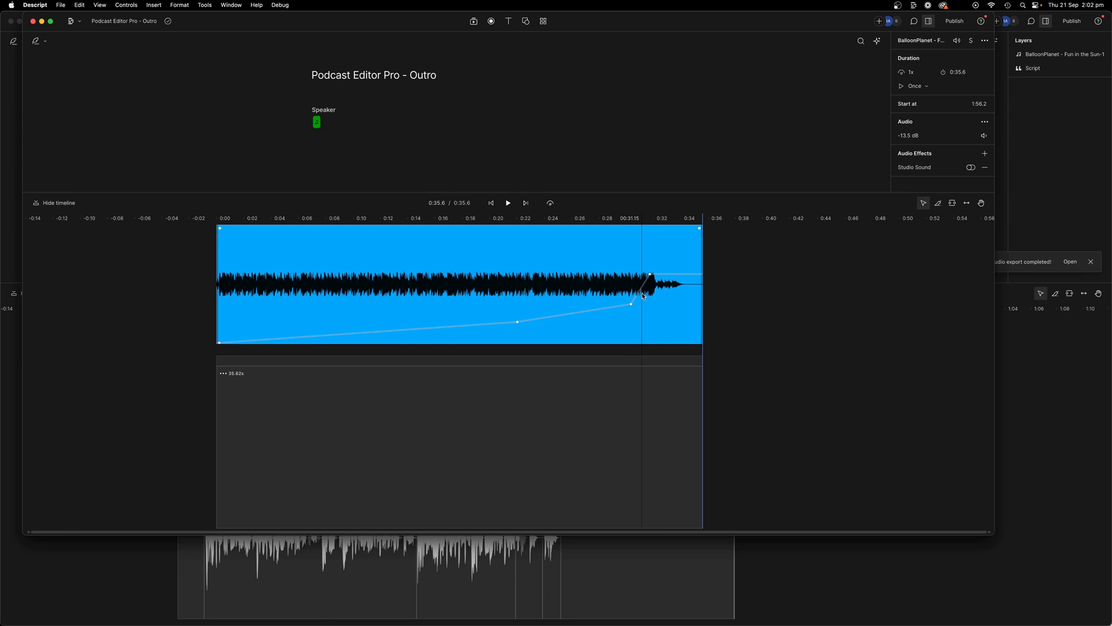
{"action": "key", "text": "Escape"}
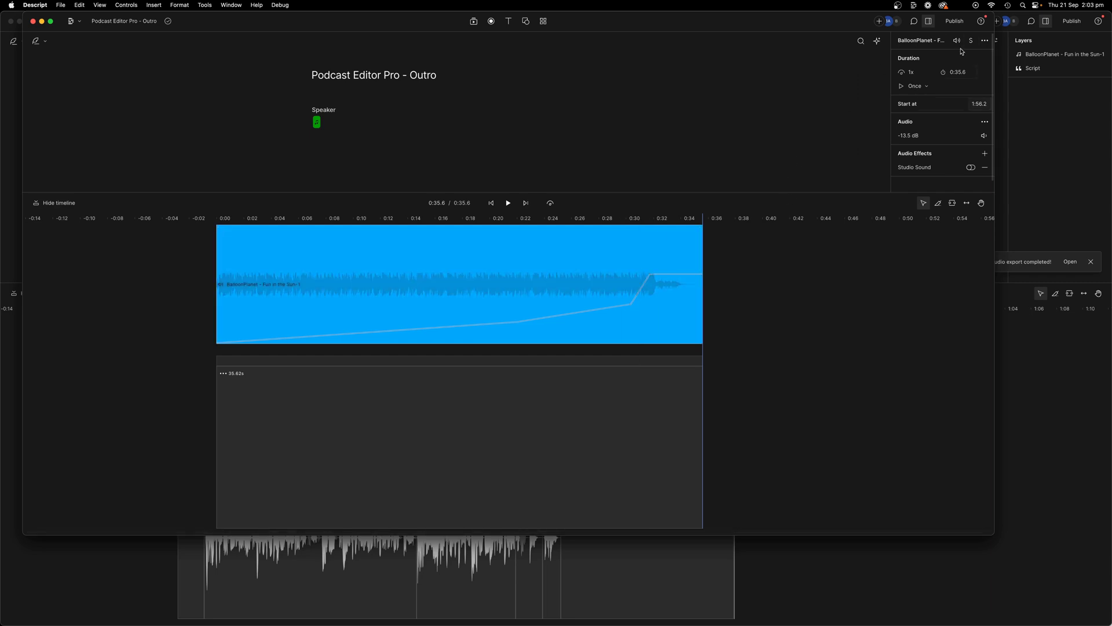
Export the Outro as MP3 audio and save it in the THEME folder.
{"action": "left_click", "coordinate": [954, 21]}
{"action": "left_click", "coordinate": [811, 42]}
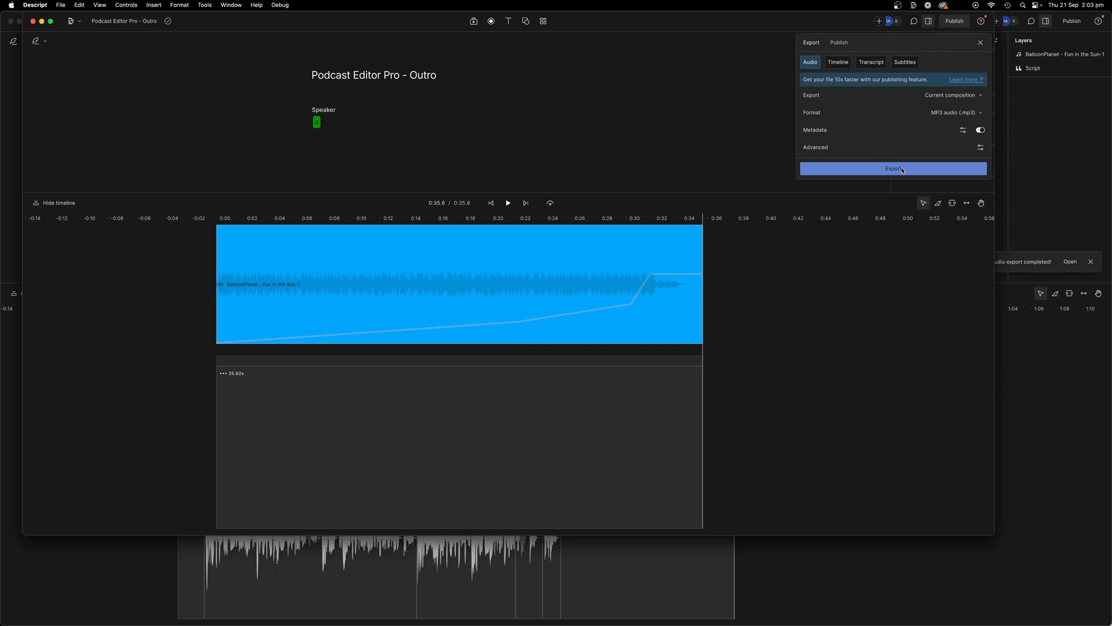
{"action": "left_click", "coordinate": [901, 169]}
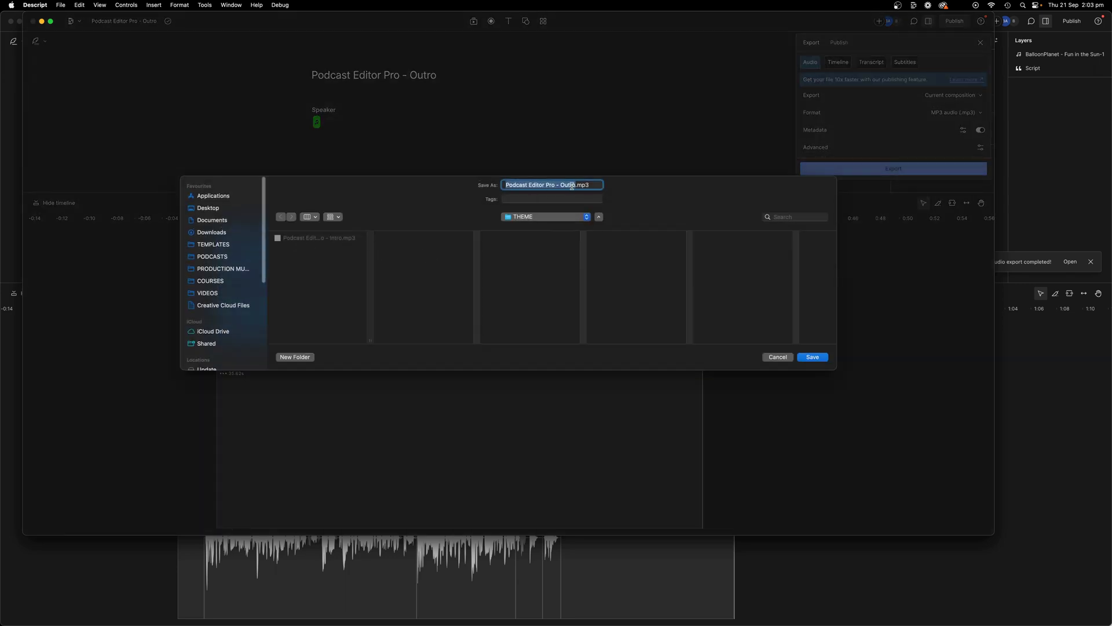
{"action": "left_click", "coordinate": [812, 356]}
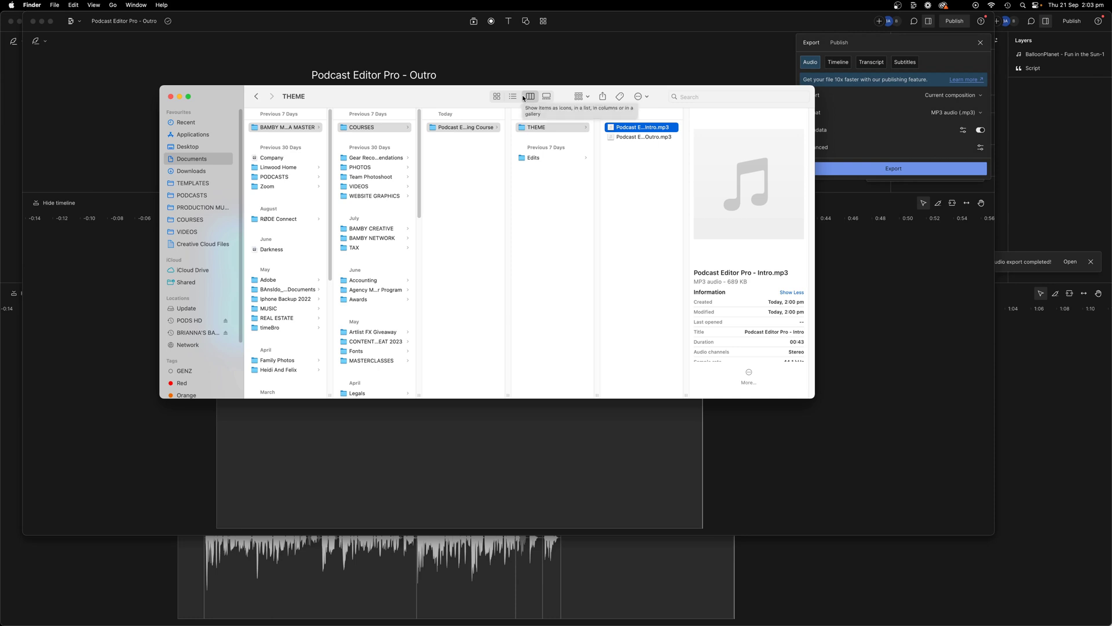
{"action": "left_click", "coordinate": [251, 62]}
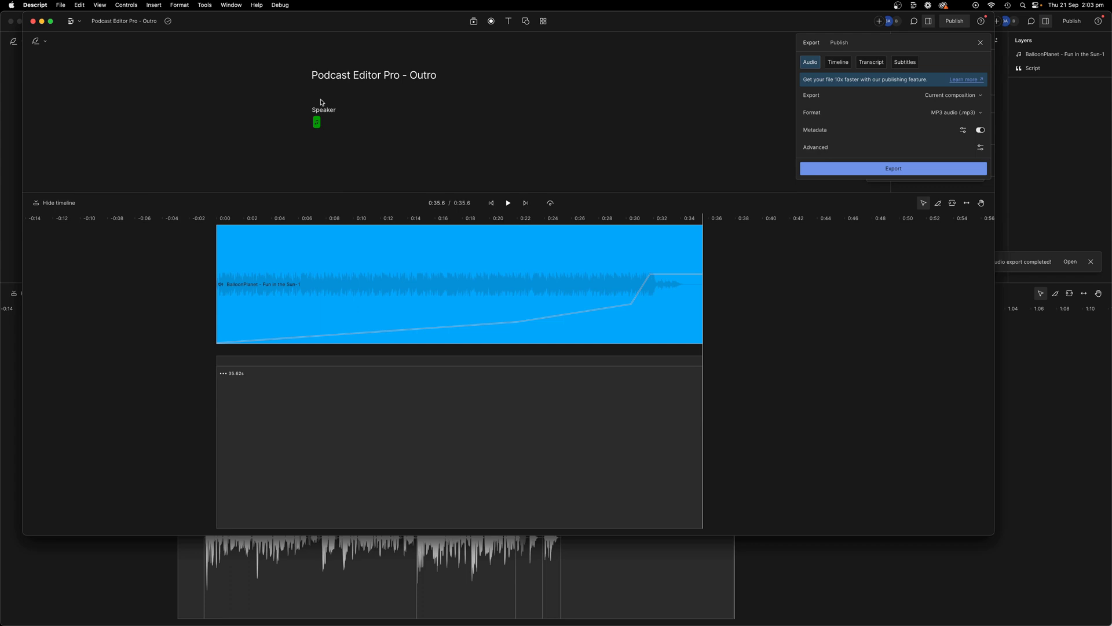